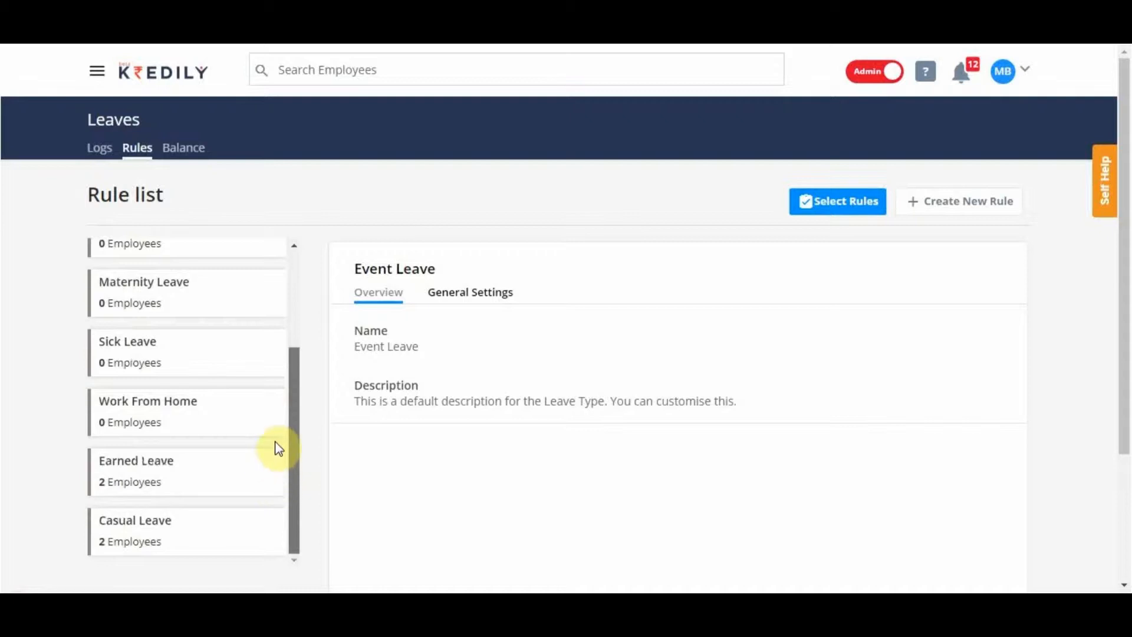
Look through the ON Duty, Paternity and Maternity Leave rules in the rule list.
drag(294, 457, 311, 271)
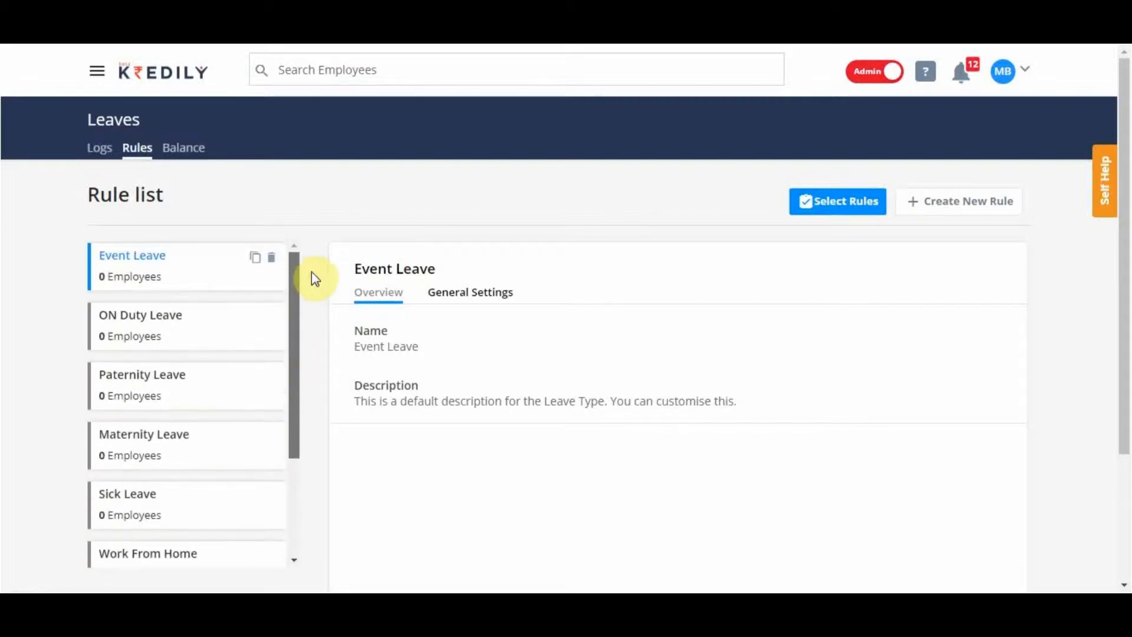
click(179, 338)
click(167, 386)
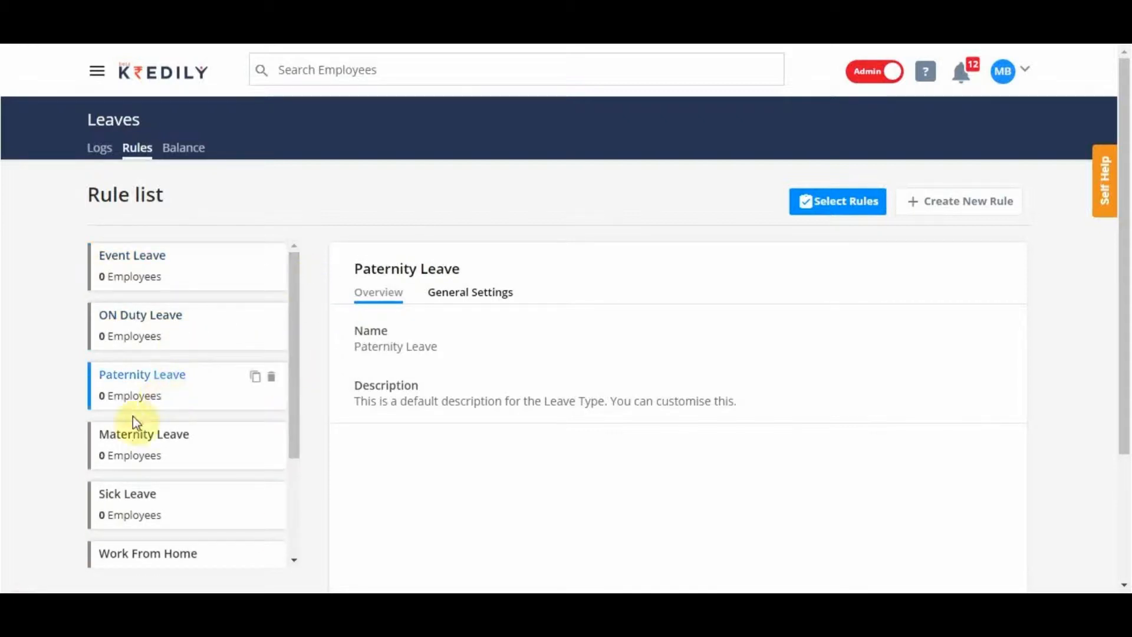
click(125, 449)
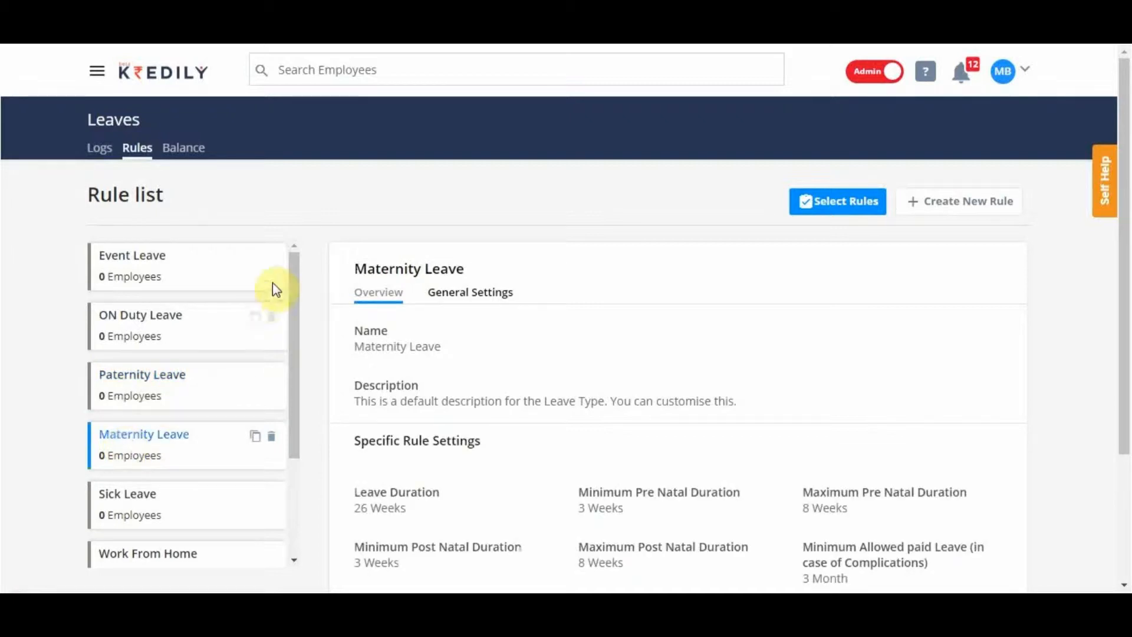
drag(296, 272, 298, 409)
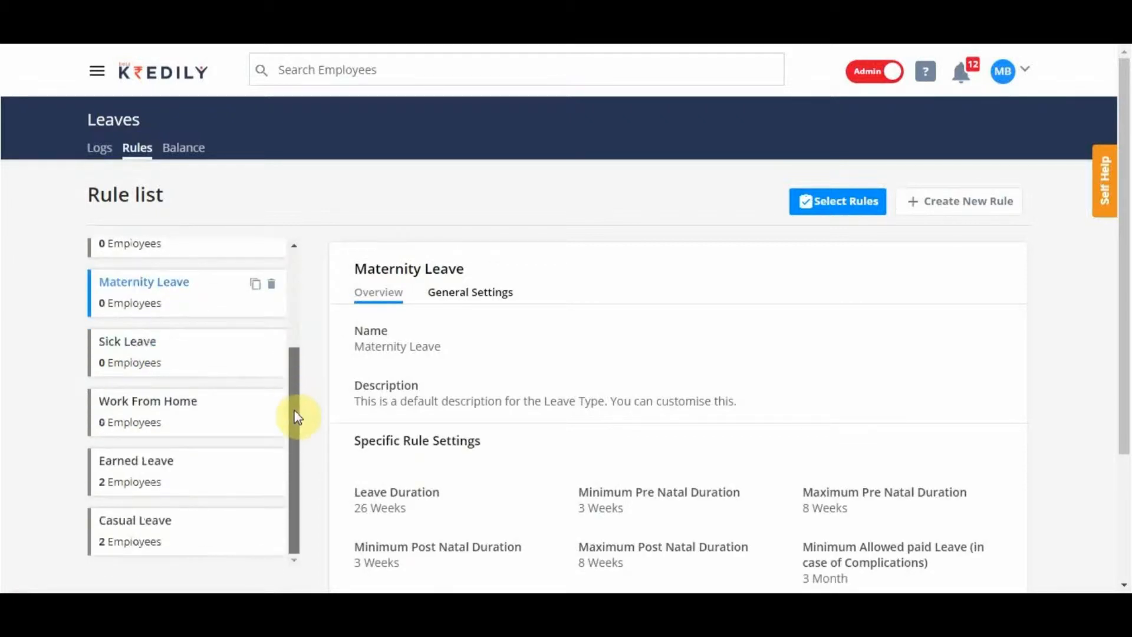
Open the Casual Leave rule's leave count settings for editing and set Leaves Allowed in a Year to 12.
click(117, 531)
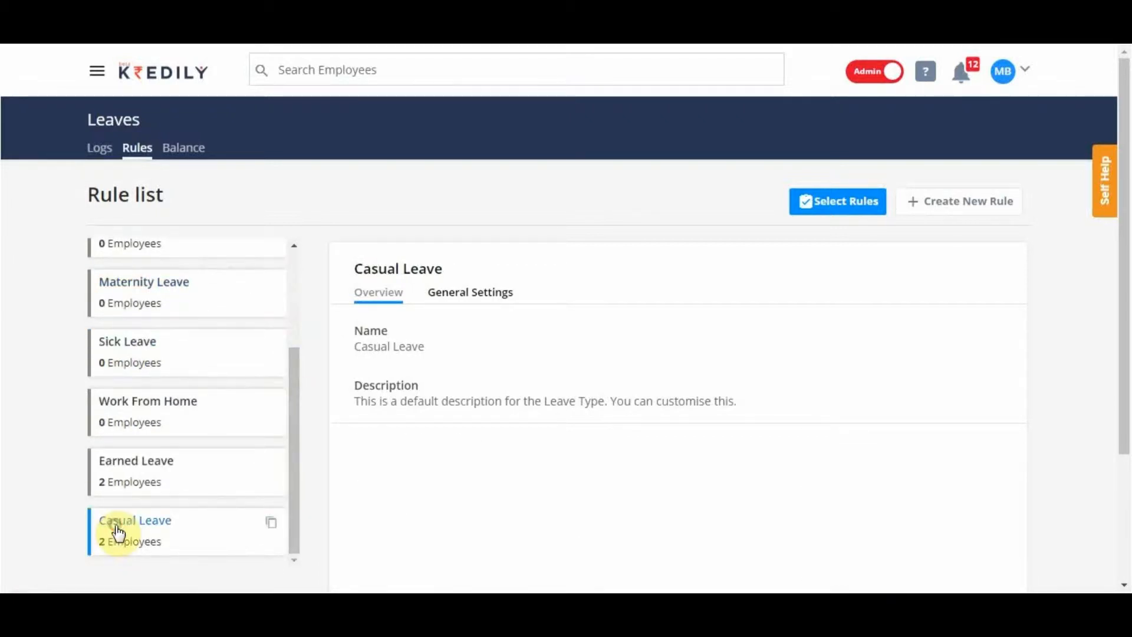
click(467, 297)
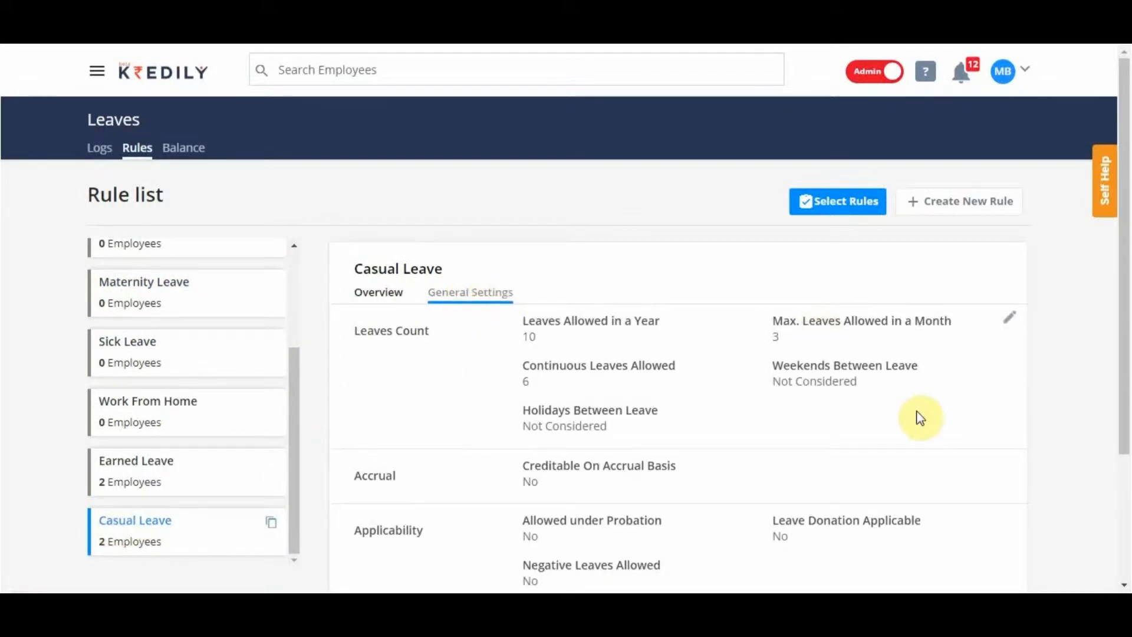
click(1014, 317)
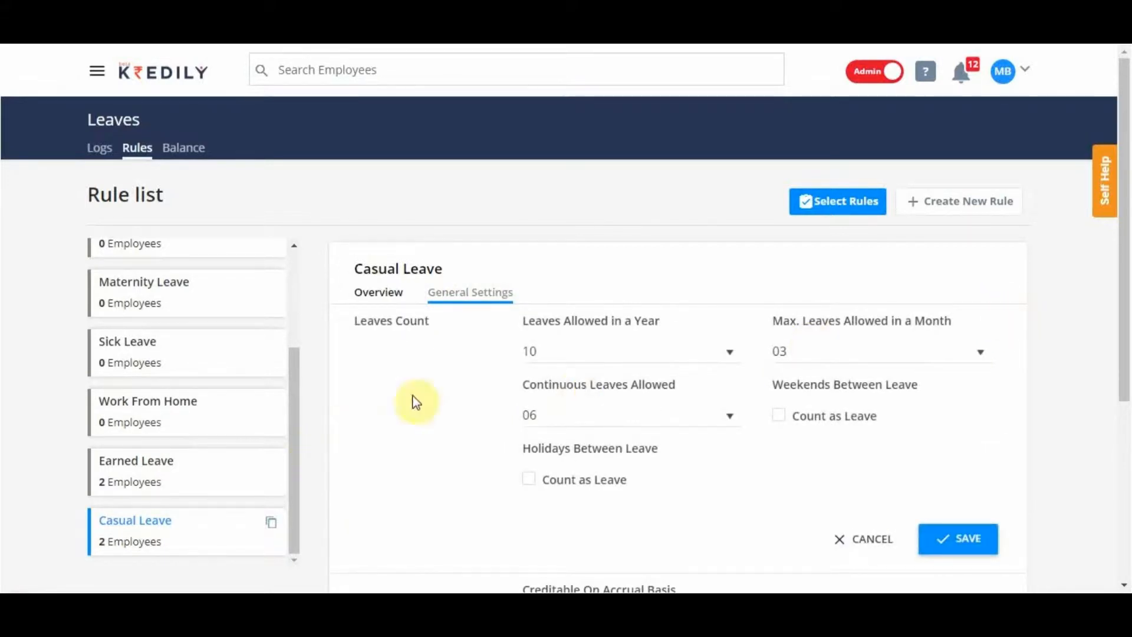
click(596, 347)
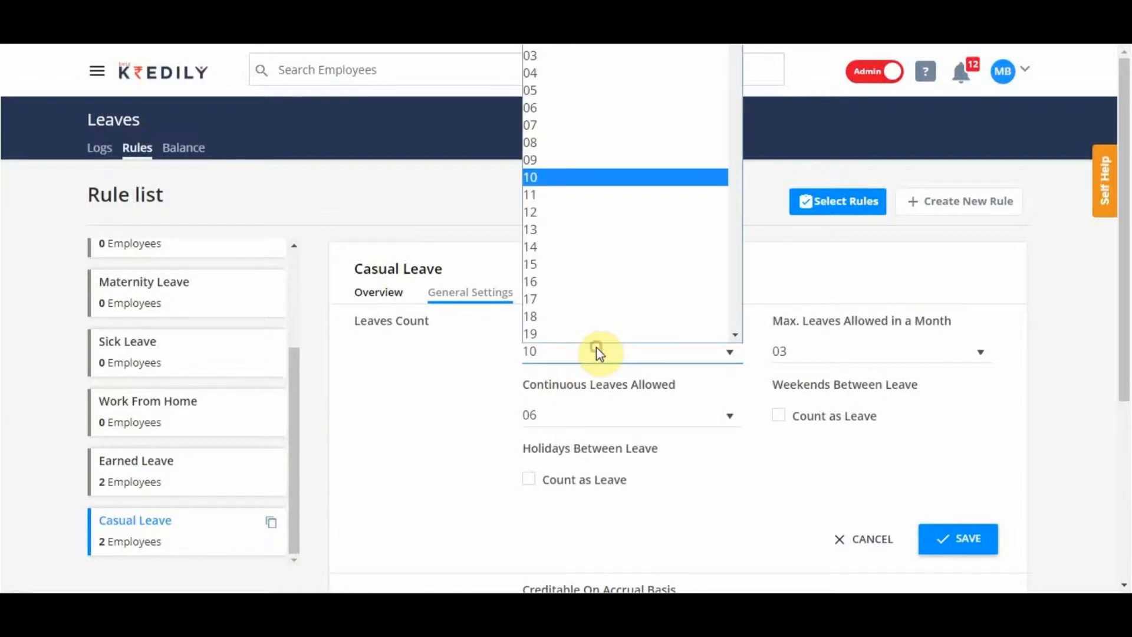
click(575, 214)
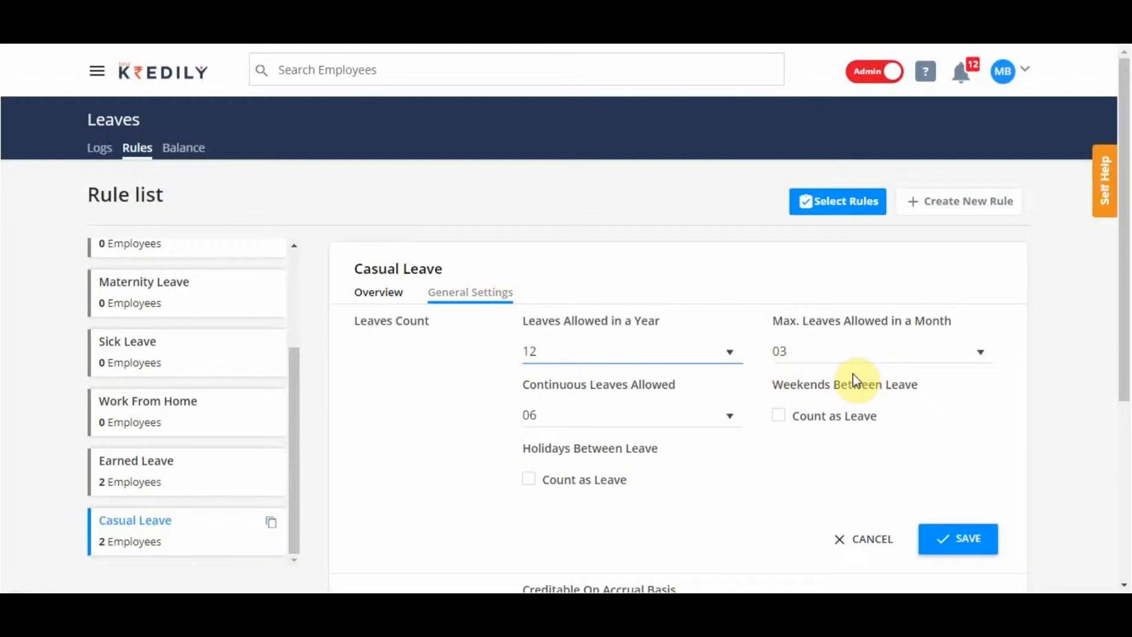
Set the Casual Leave rule's Max. Leaves Allowed in a Month to 03 and Continuous Leaves Allowed to 07.
scroll(856, 379, down, 1)
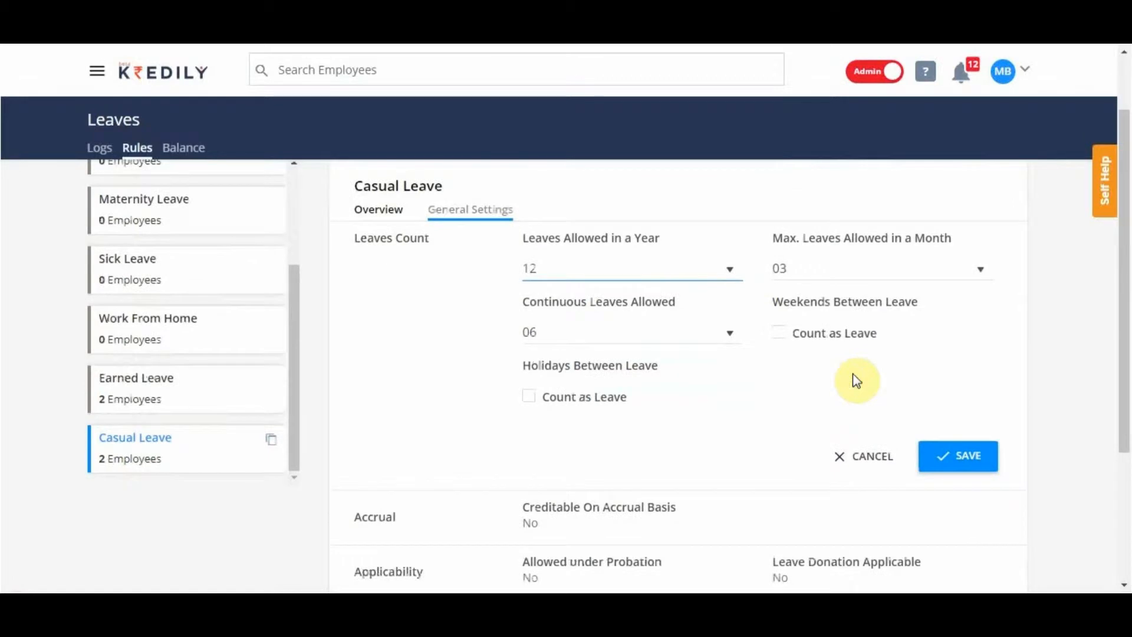
click(849, 273)
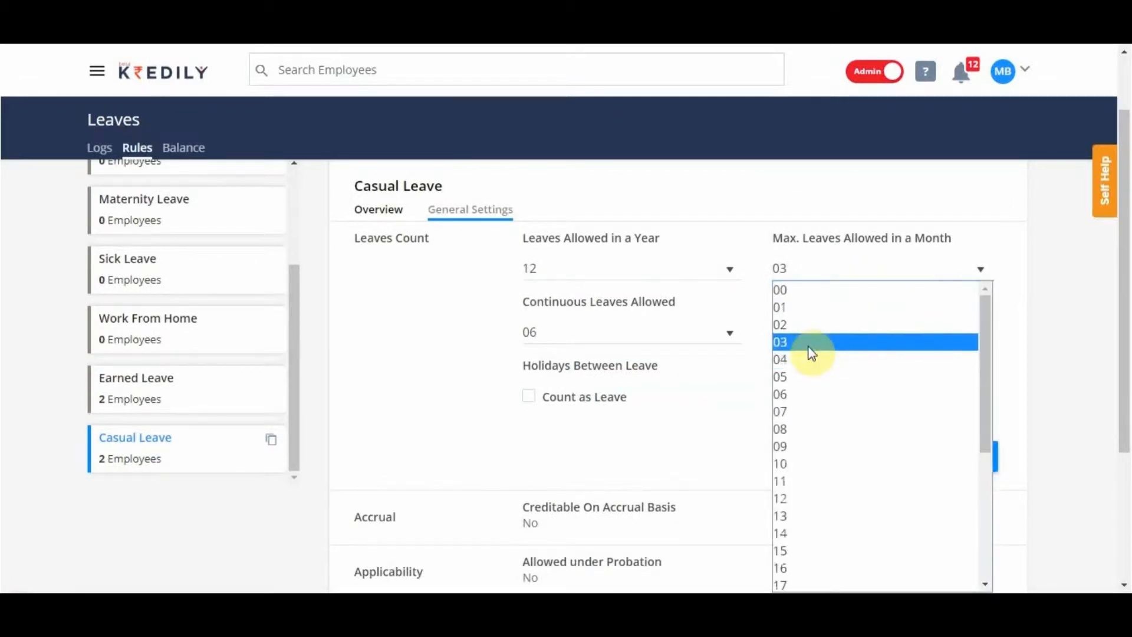
click(811, 348)
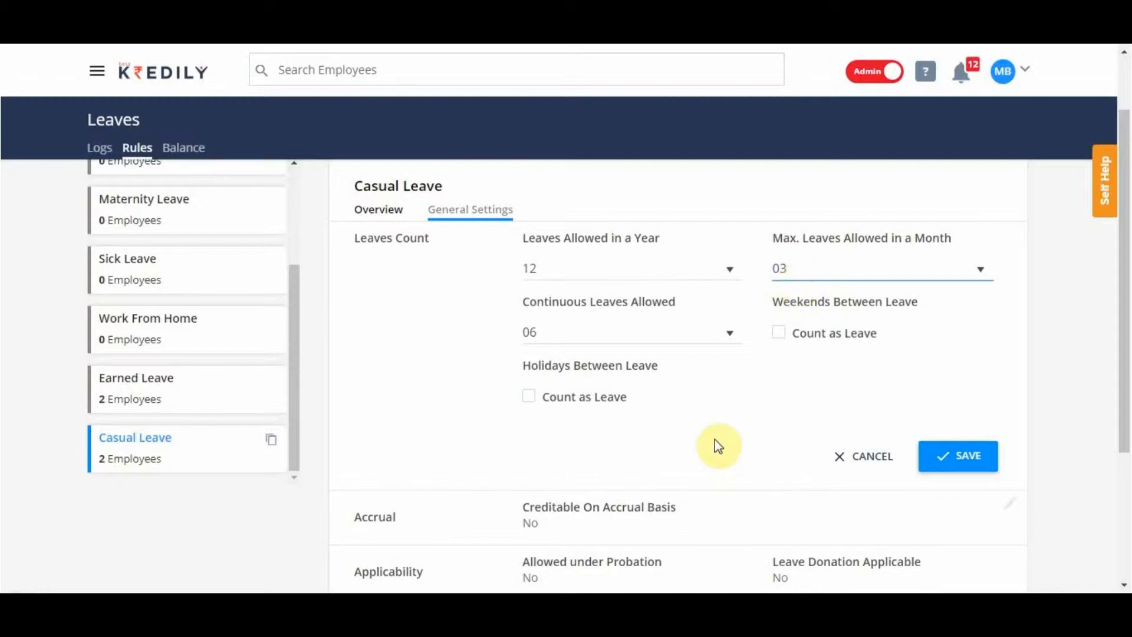
click(705, 337)
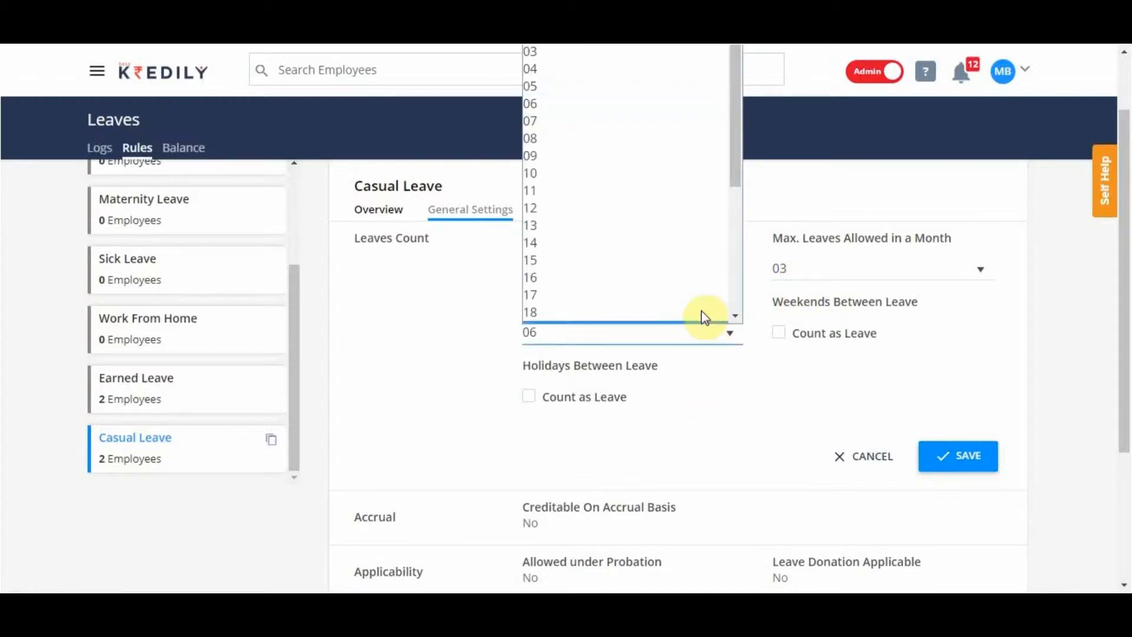
click(688, 107)
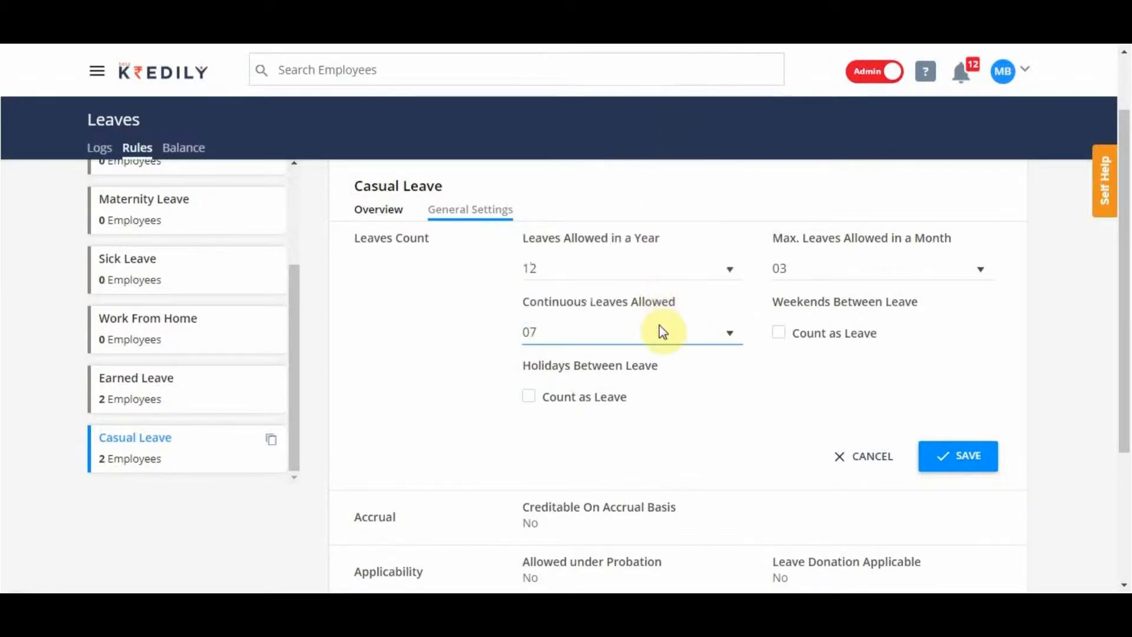
click(964, 460)
scroll(749, 395, down, 2)
scroll(749, 394, up, 3)
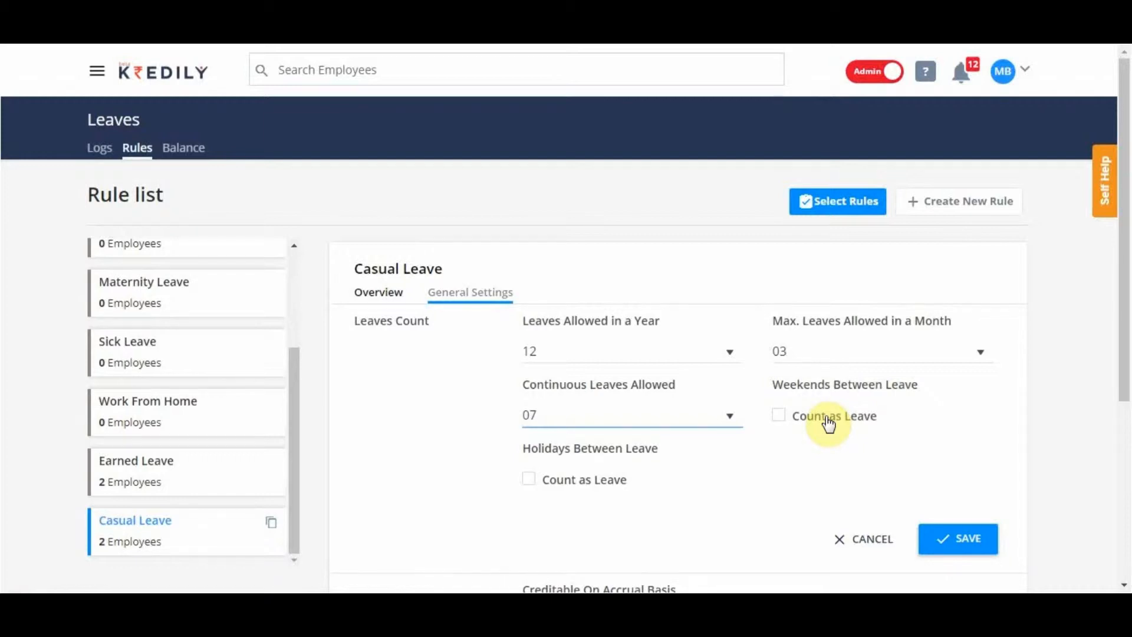
Count weekends between leave as leave, leave holidays uncounted, and save the Casual Leave count settings.
click(829, 424)
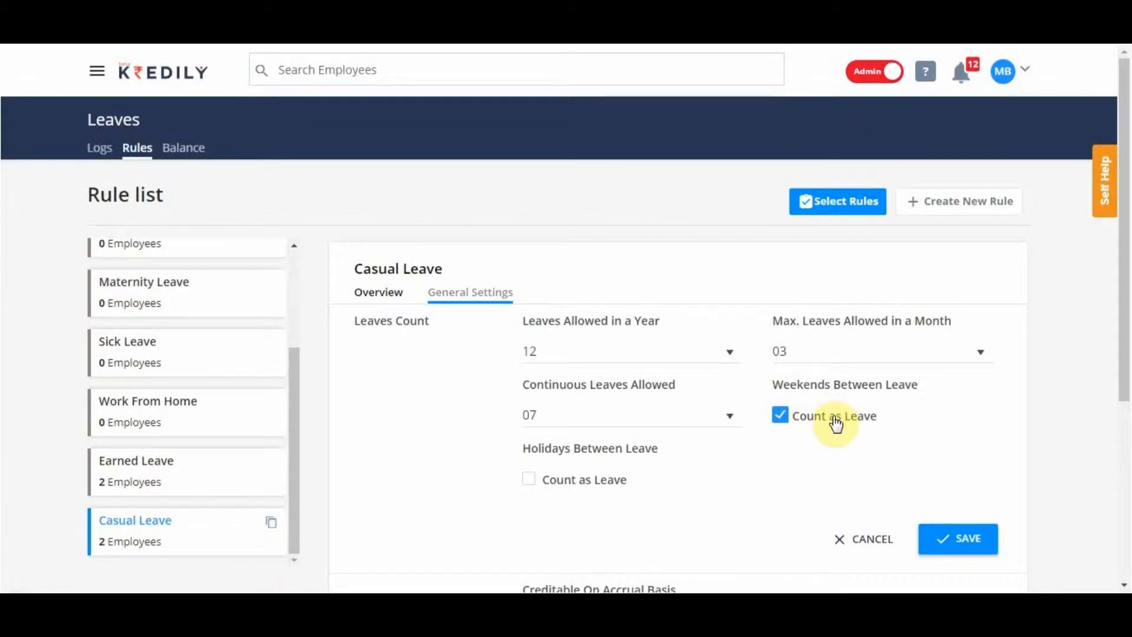
click(614, 485)
click(613, 486)
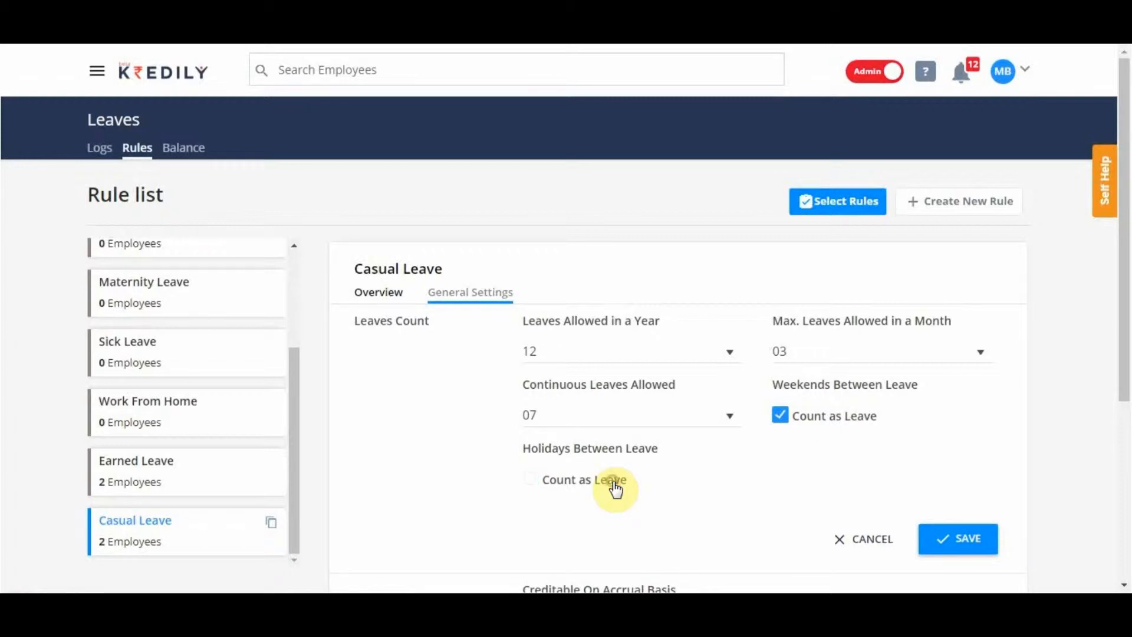
click(983, 541)
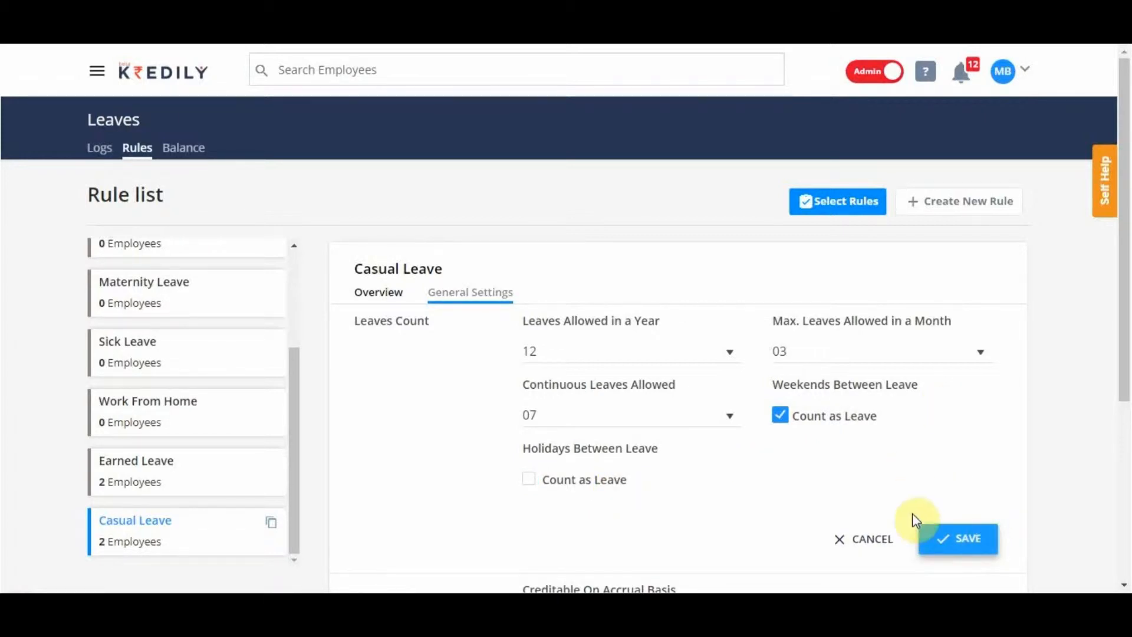
click(939, 540)
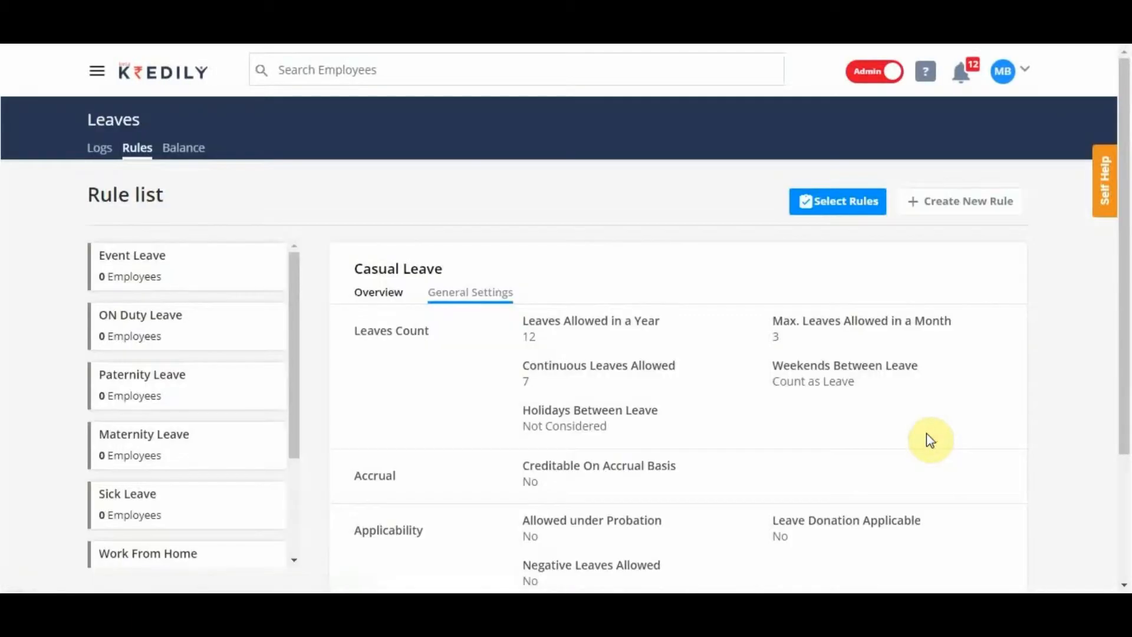
Make Casual Leave creditable on accrual basis with the accrual period End, and save the accrual settings.
scroll(931, 441, down, 1)
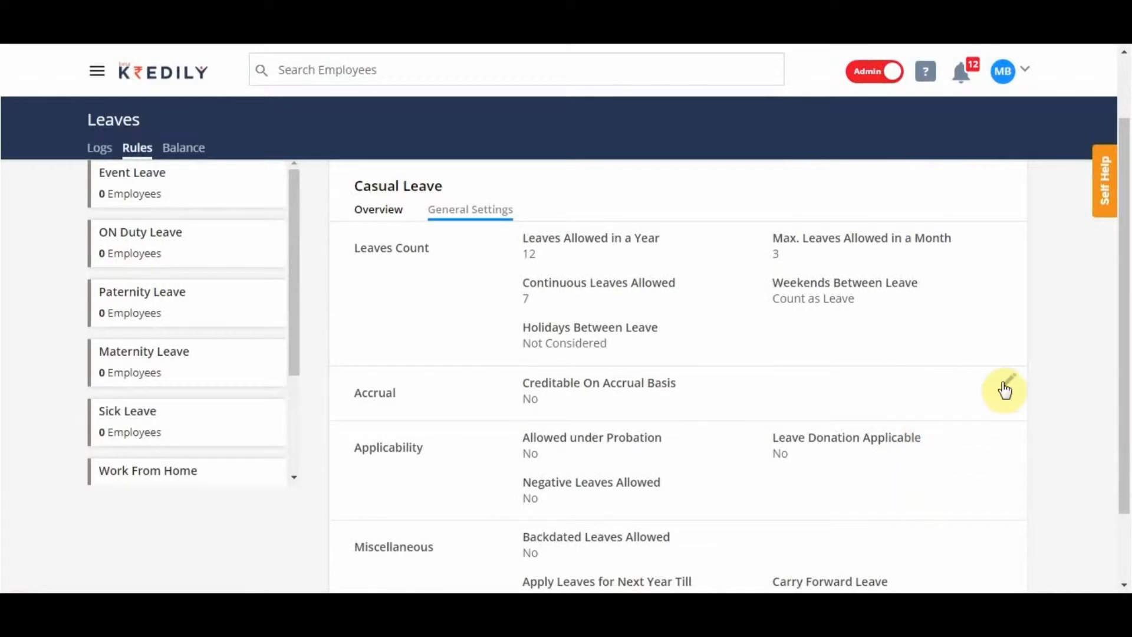
click(1007, 384)
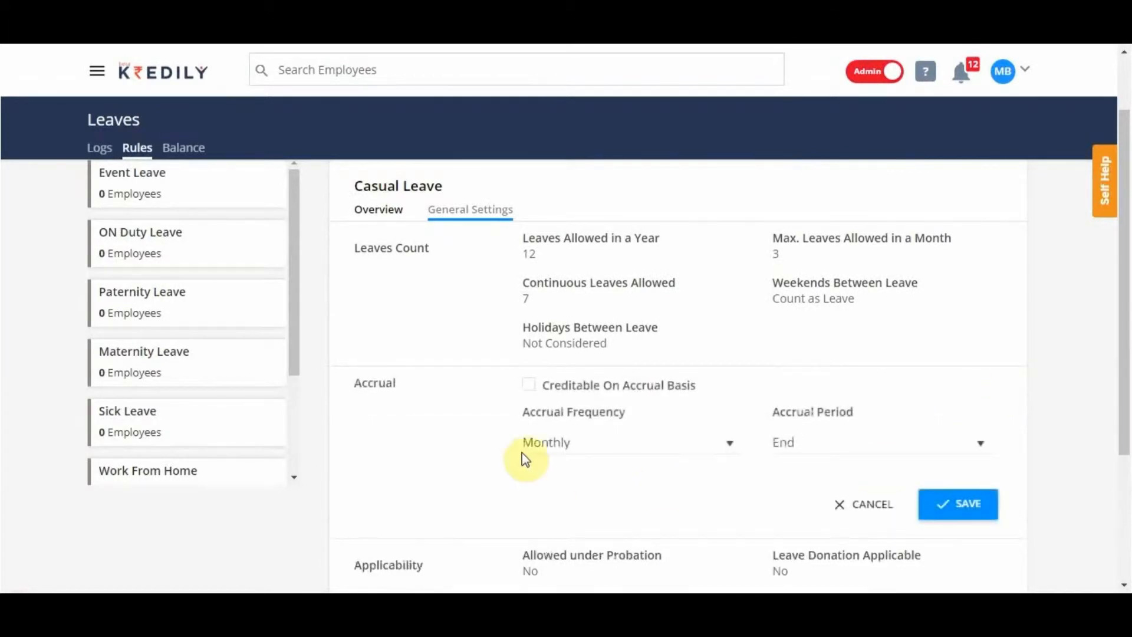
click(533, 386)
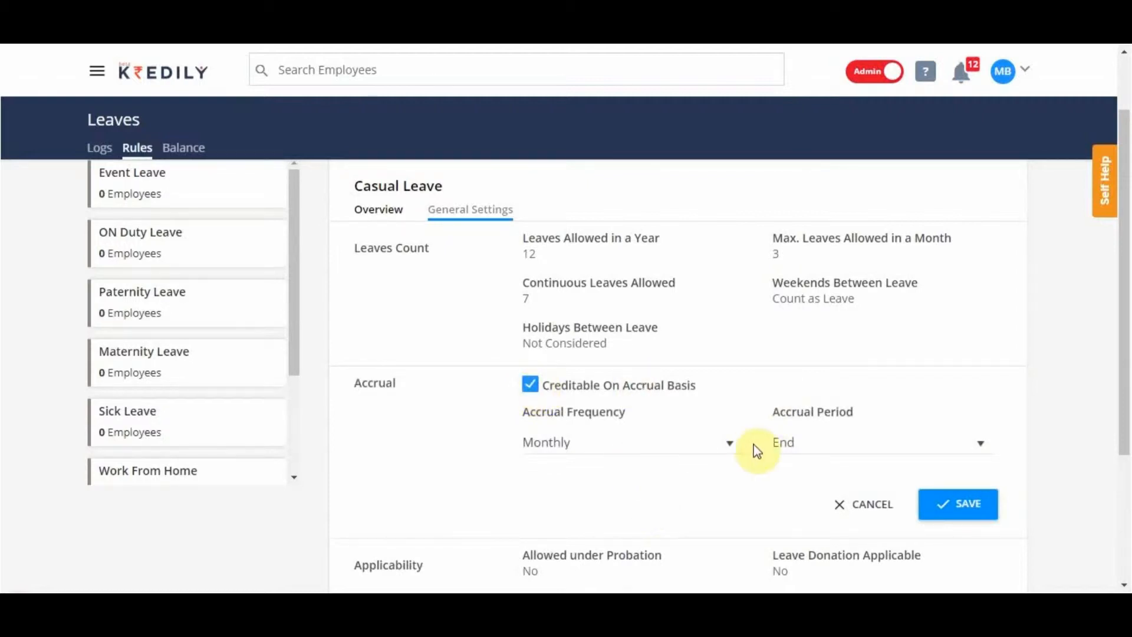
click(797, 443)
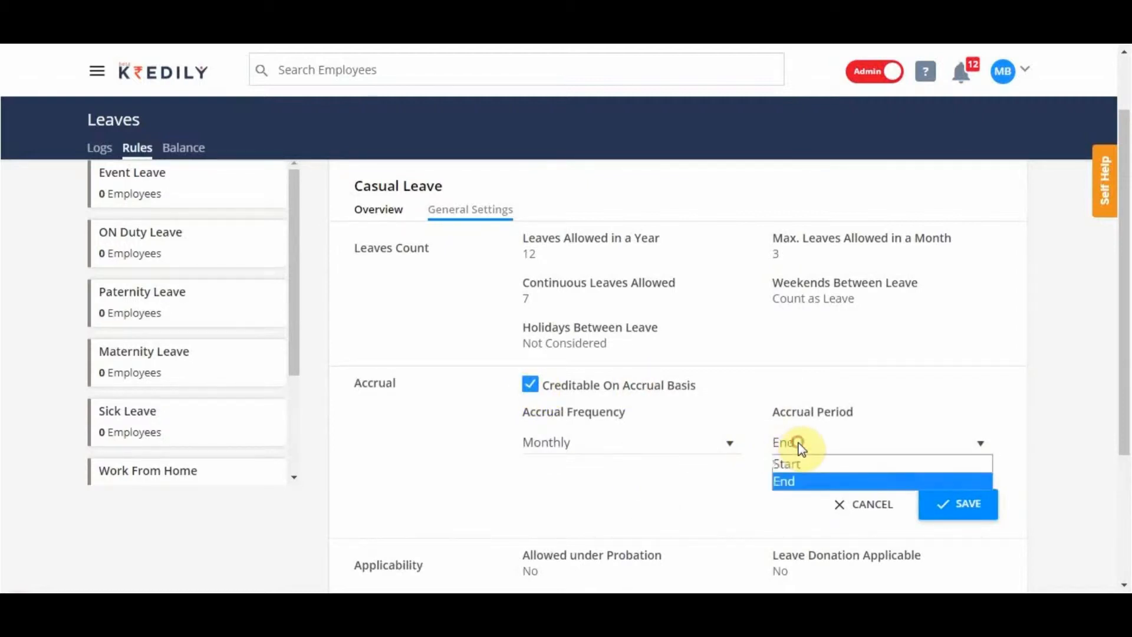
click(801, 482)
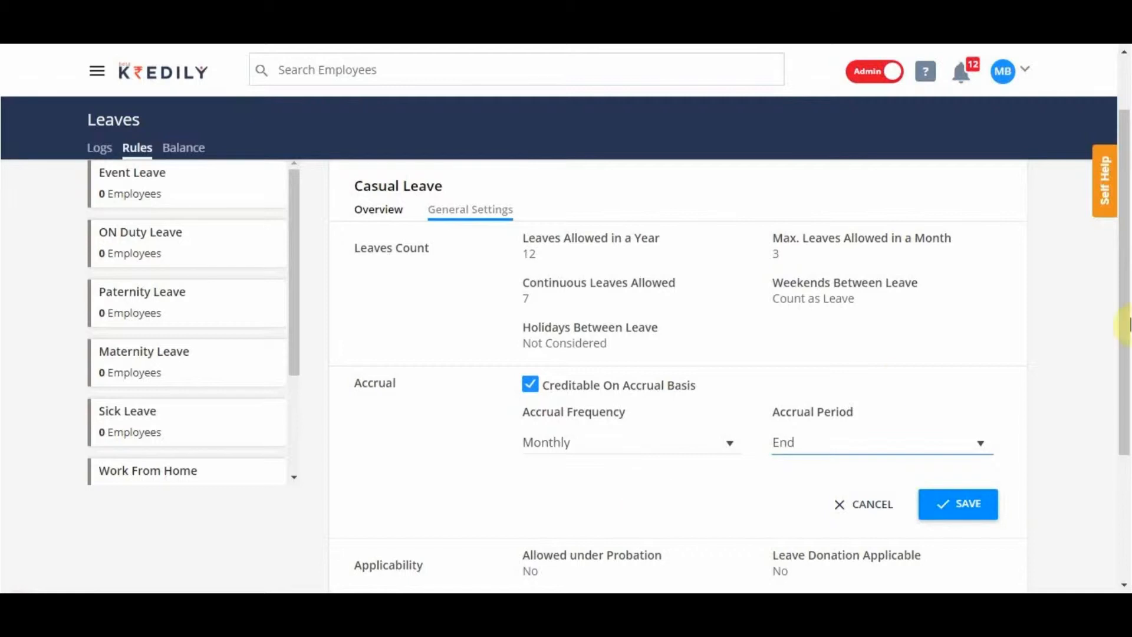
drag(1122, 349, 1126, 361)
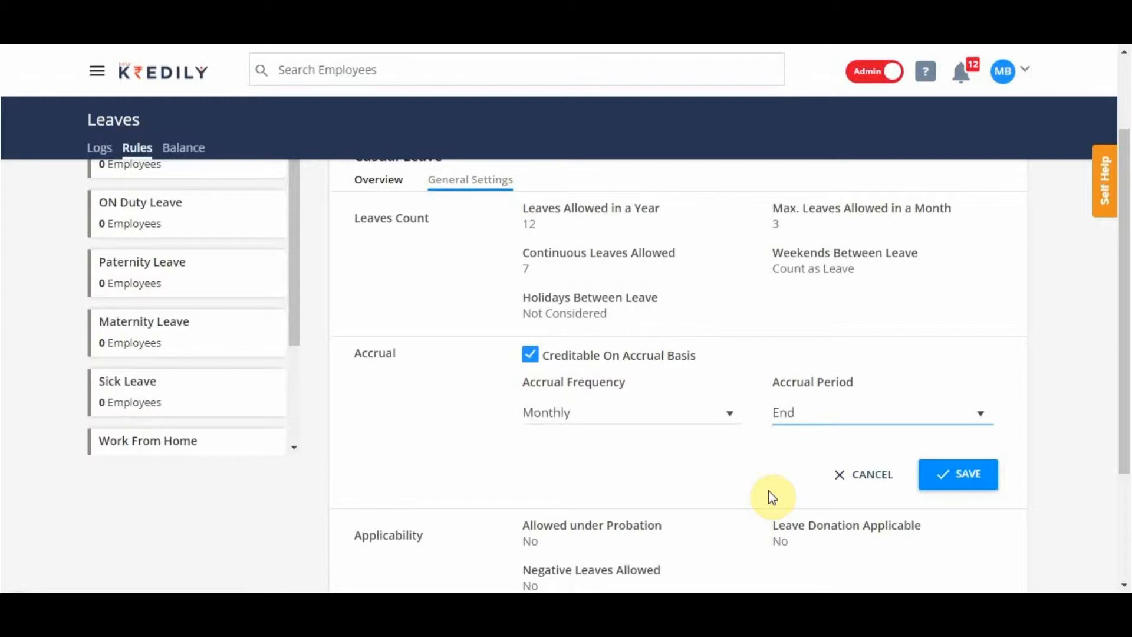
click(942, 477)
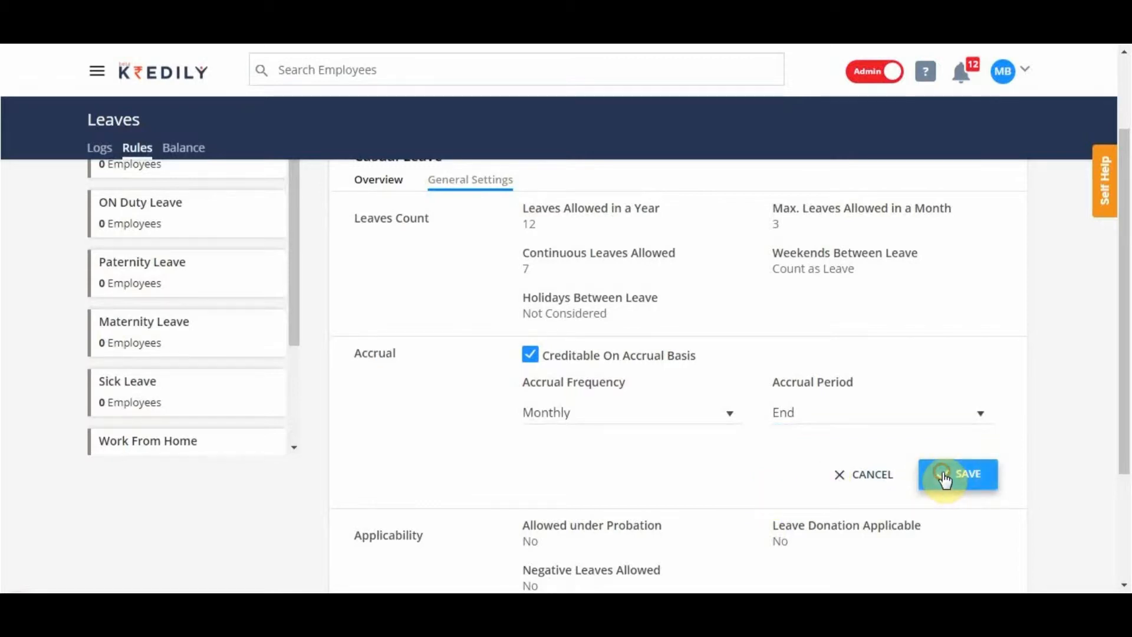
click(955, 483)
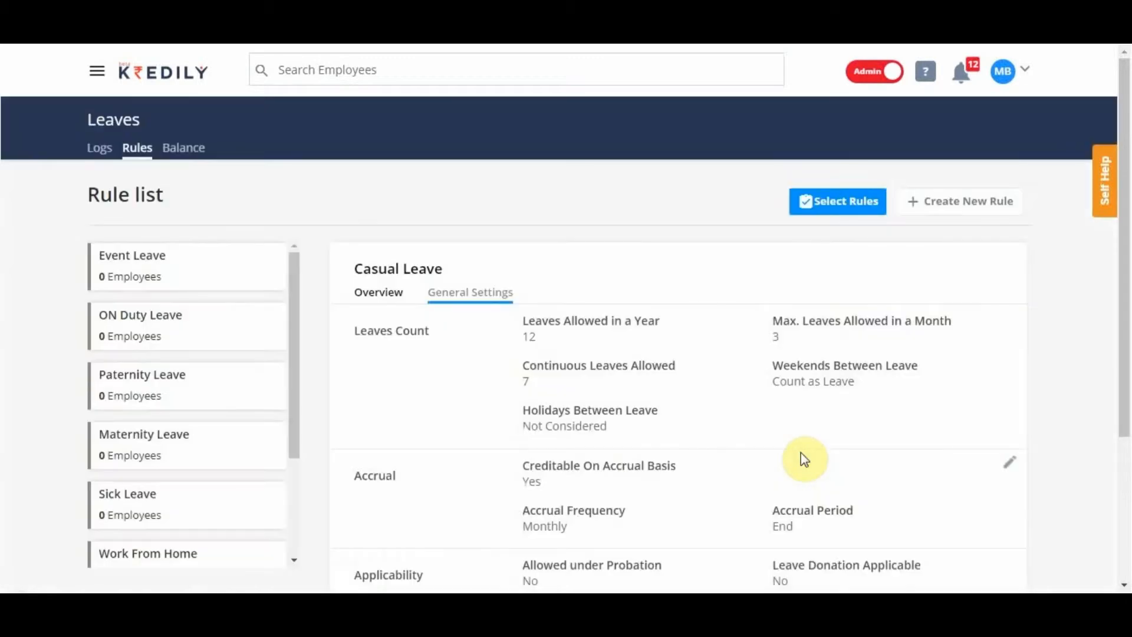
In the Casual Leave applicability settings, allow leave under probation and enable leave donation.
drag(1126, 236, 1126, 356)
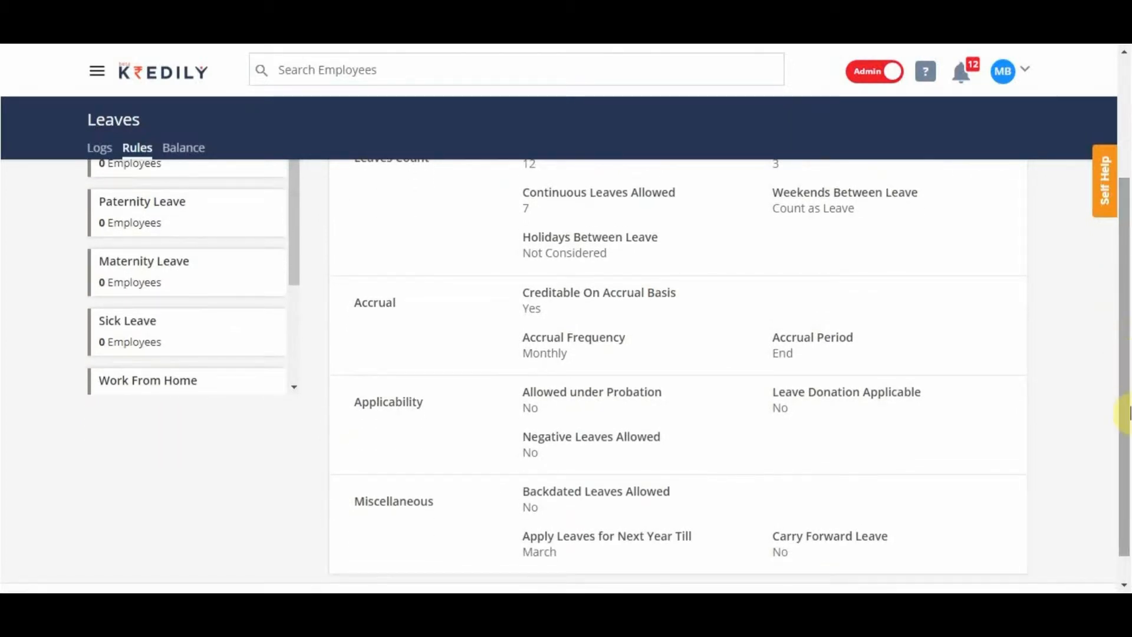
scroll(1123, 377, down, 1)
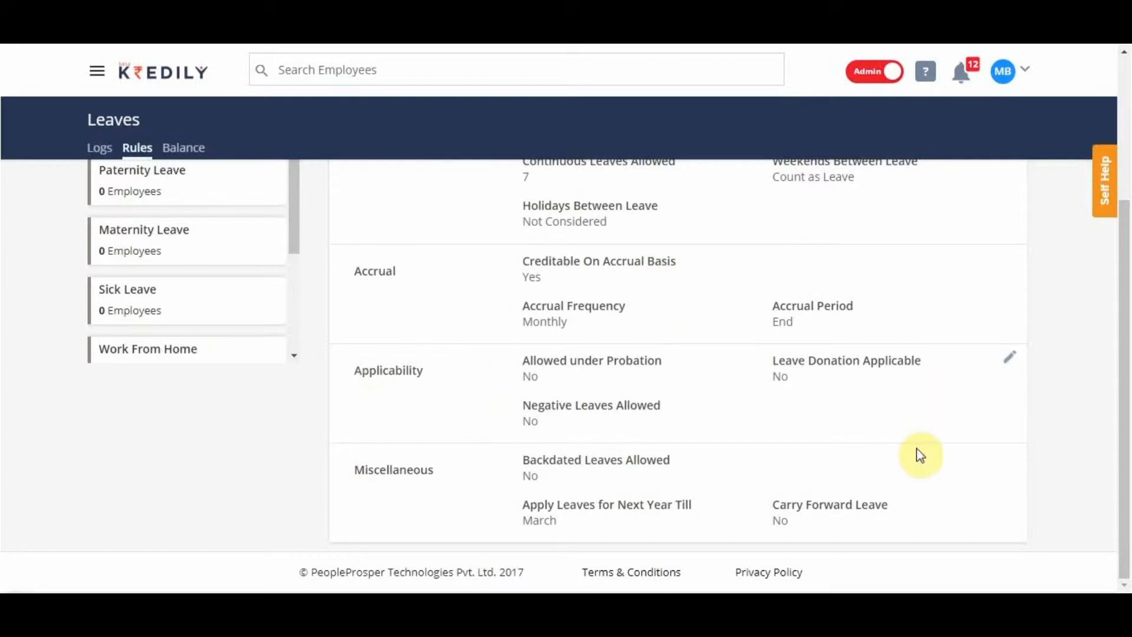
click(1012, 358)
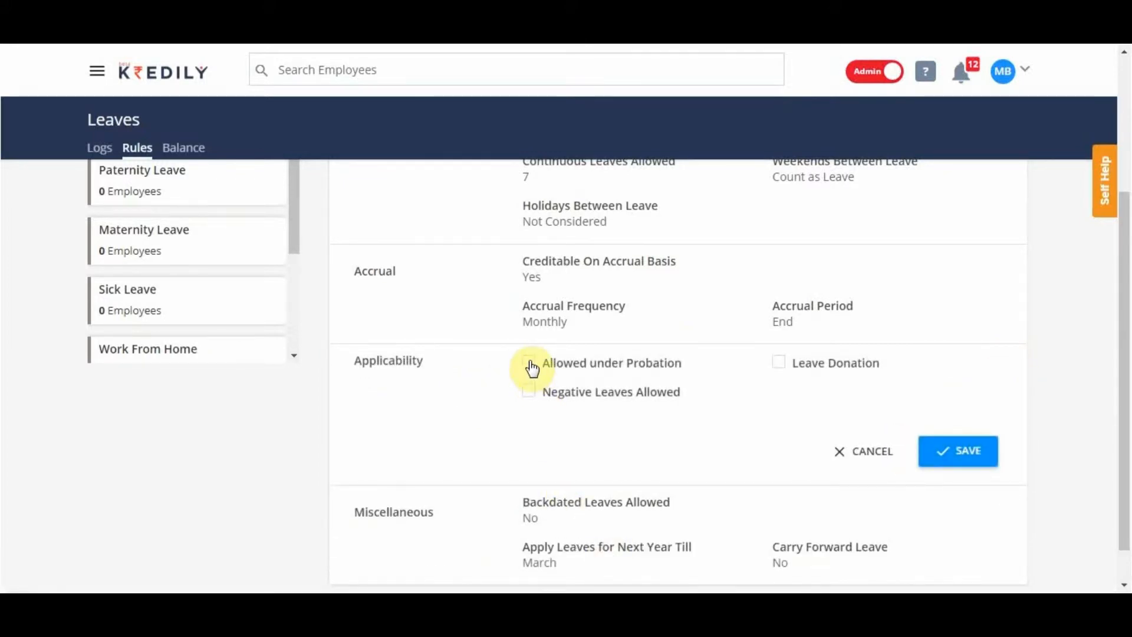
click(531, 366)
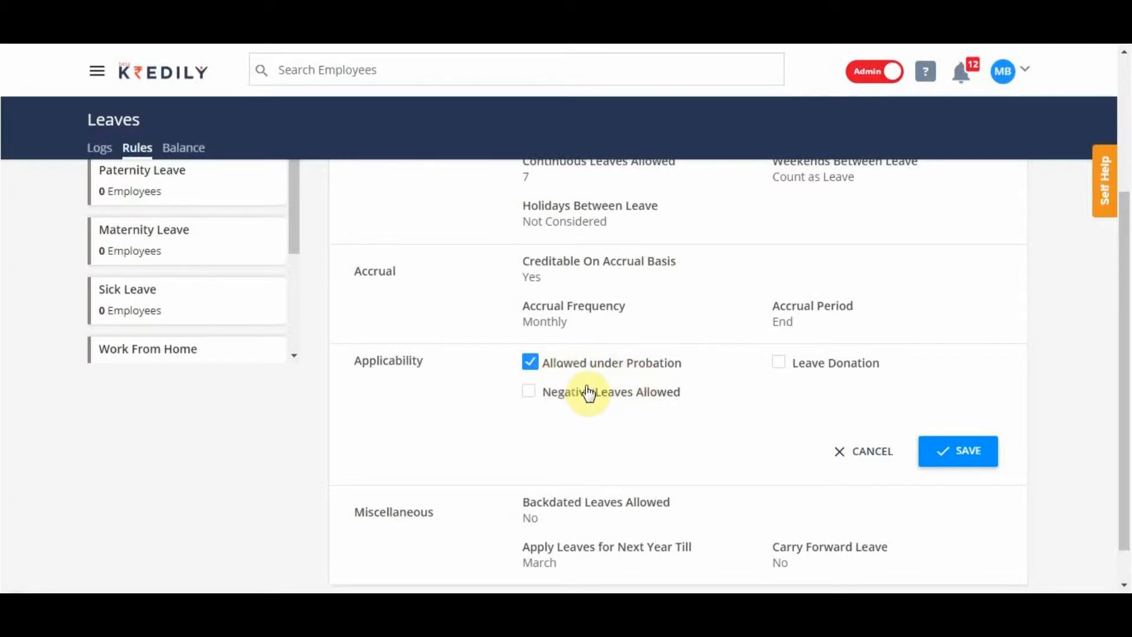
drag(1123, 235, 1123, 268)
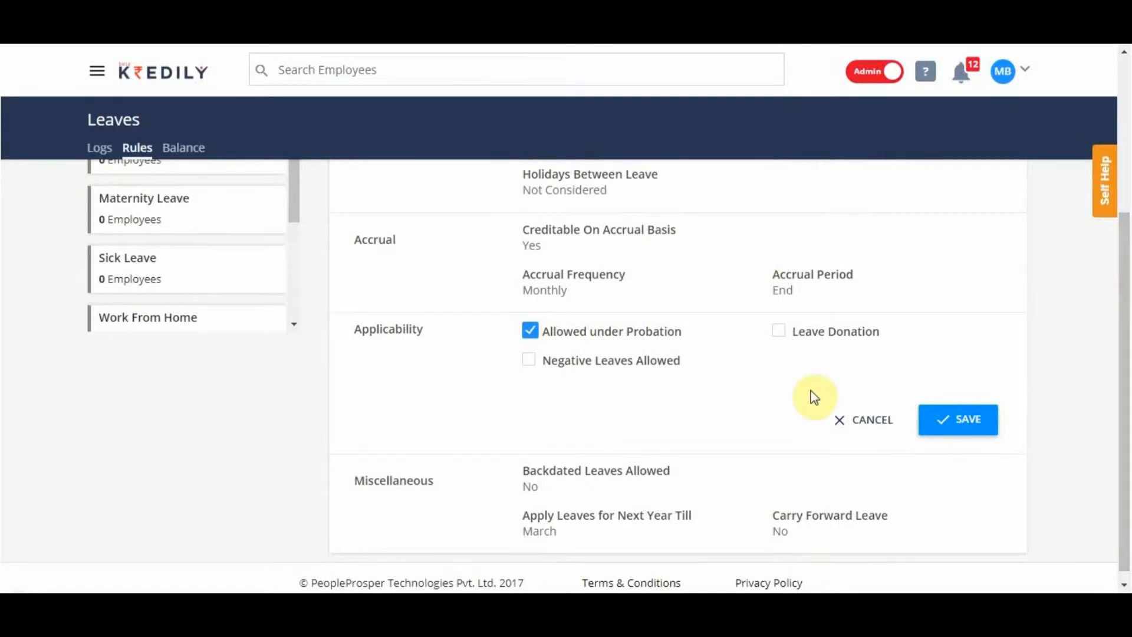
click(821, 341)
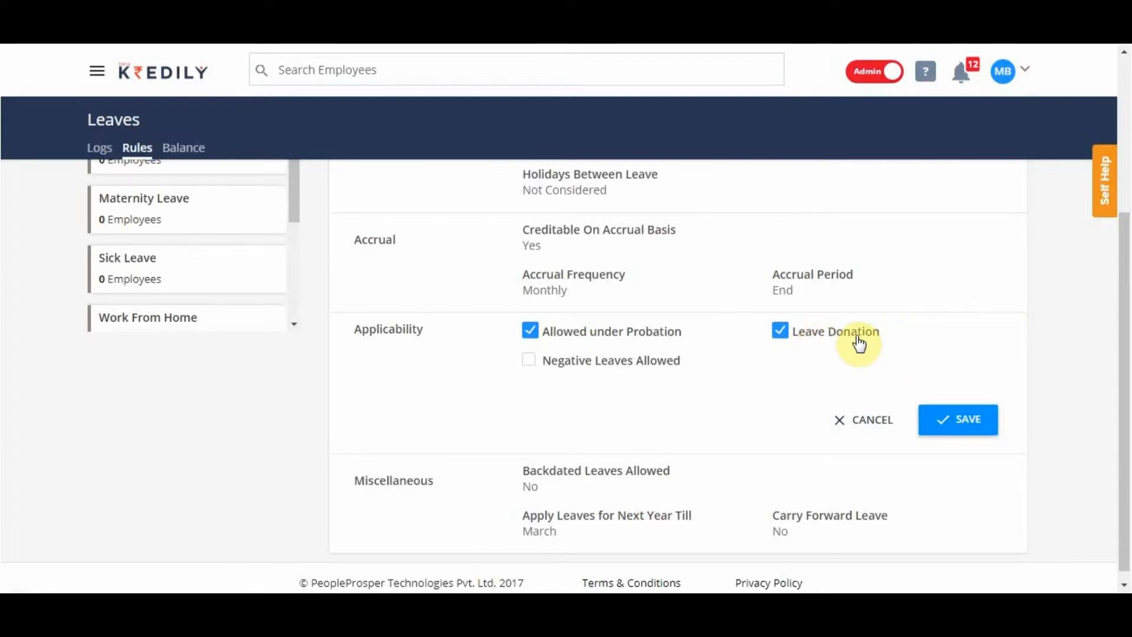
scroll(858, 345, down, 1)
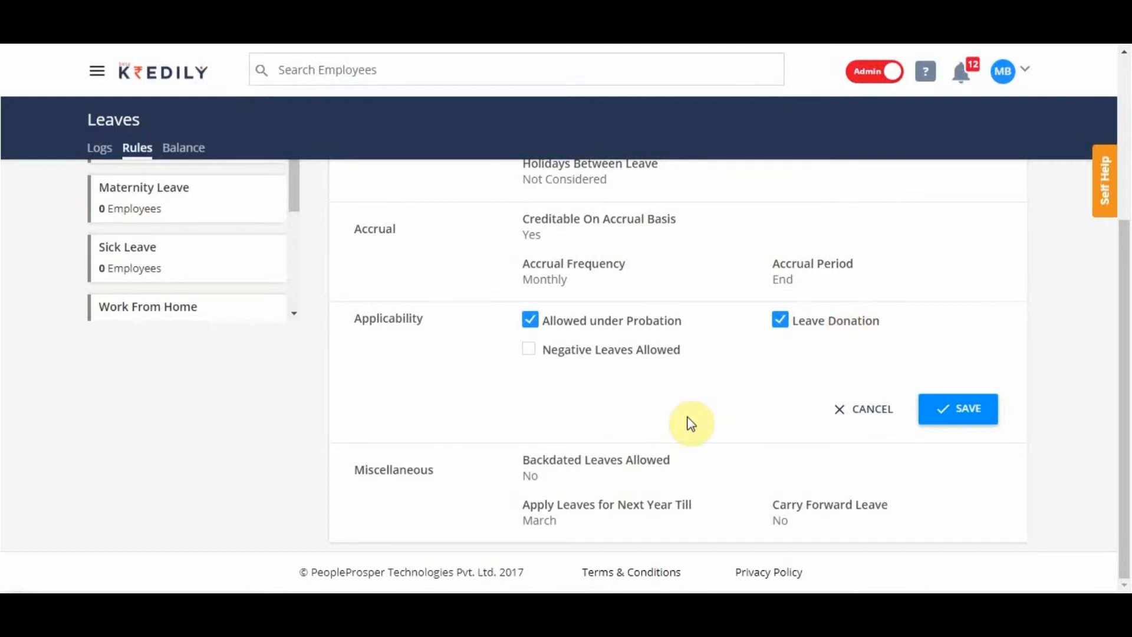
Switch to the employee's Leaves page and examine the leave donation section and leave statistics.
key(alt+Tab)
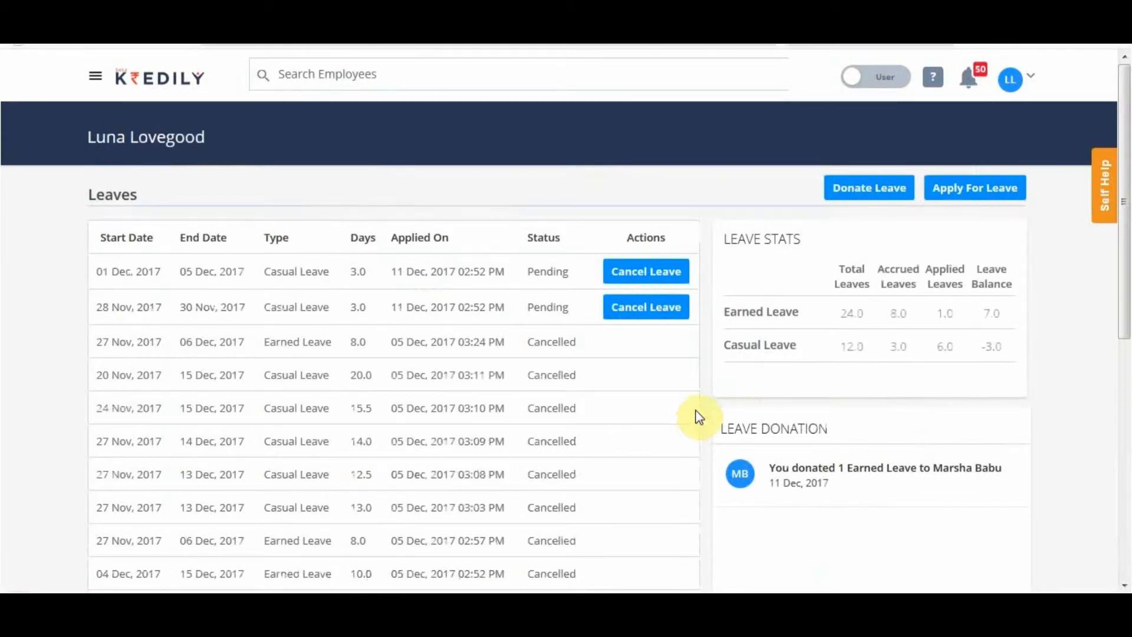
scroll(940, 332, down, 1)
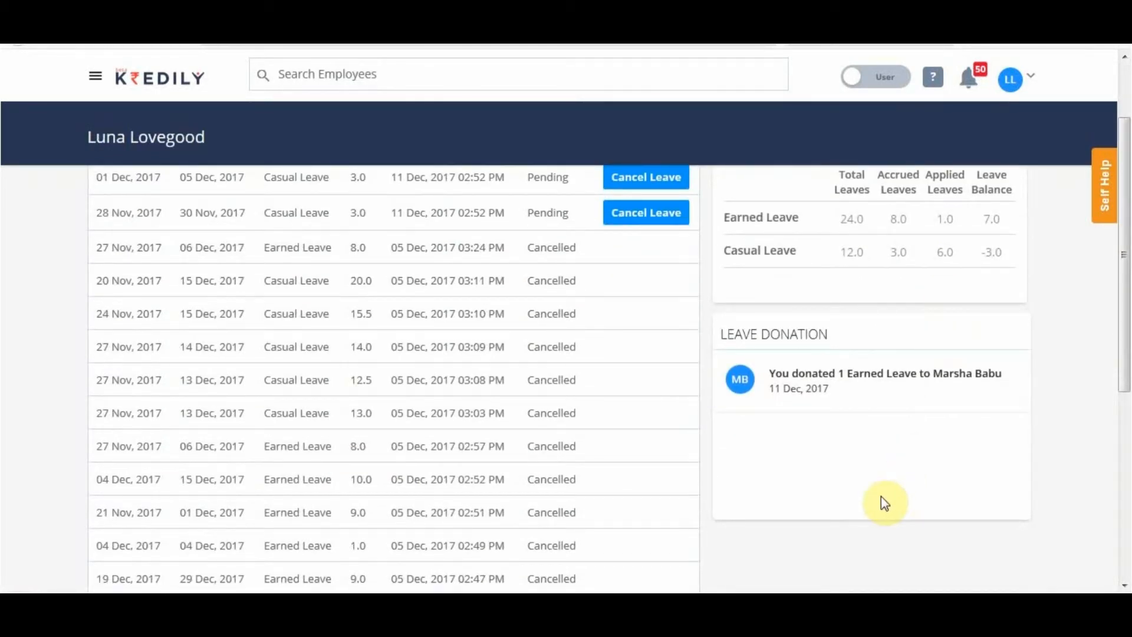
scroll(781, 397, up, 1)
scroll(783, 413, up, 2)
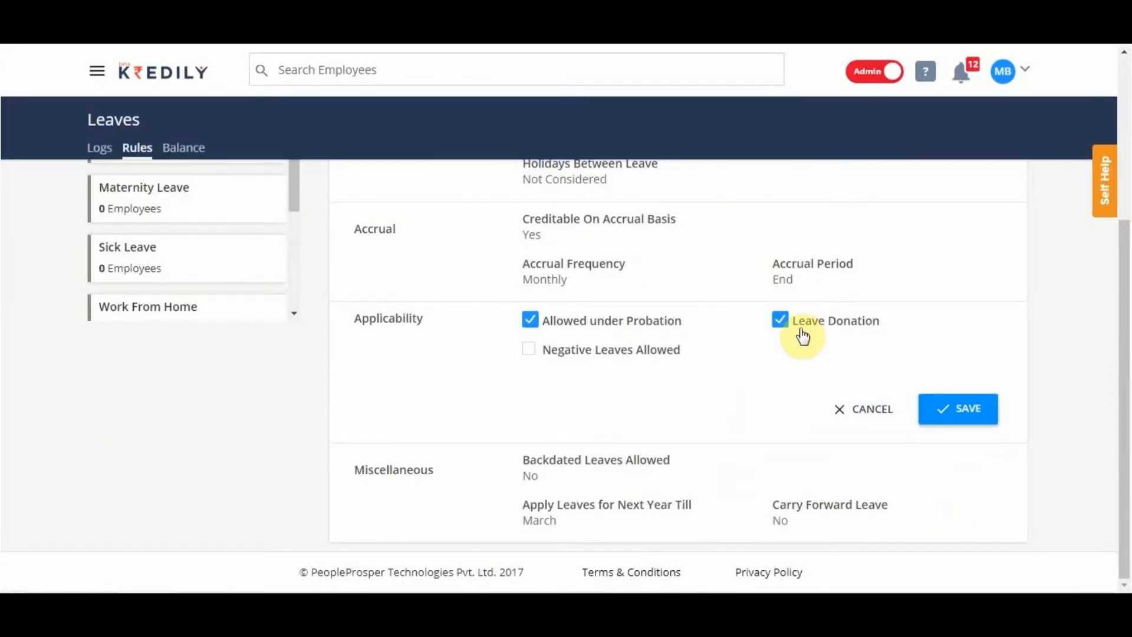
Allow negative leaves for Casual Leave, check the employee's Casual Leave balance, and save the applicability settings.
click(603, 349)
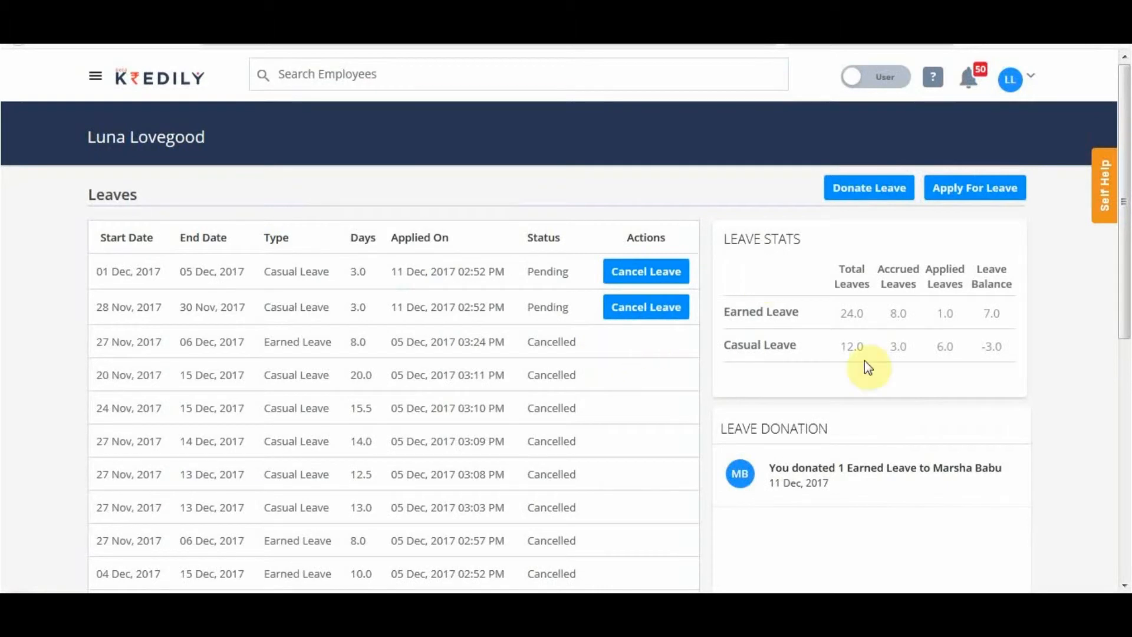
click(967, 369)
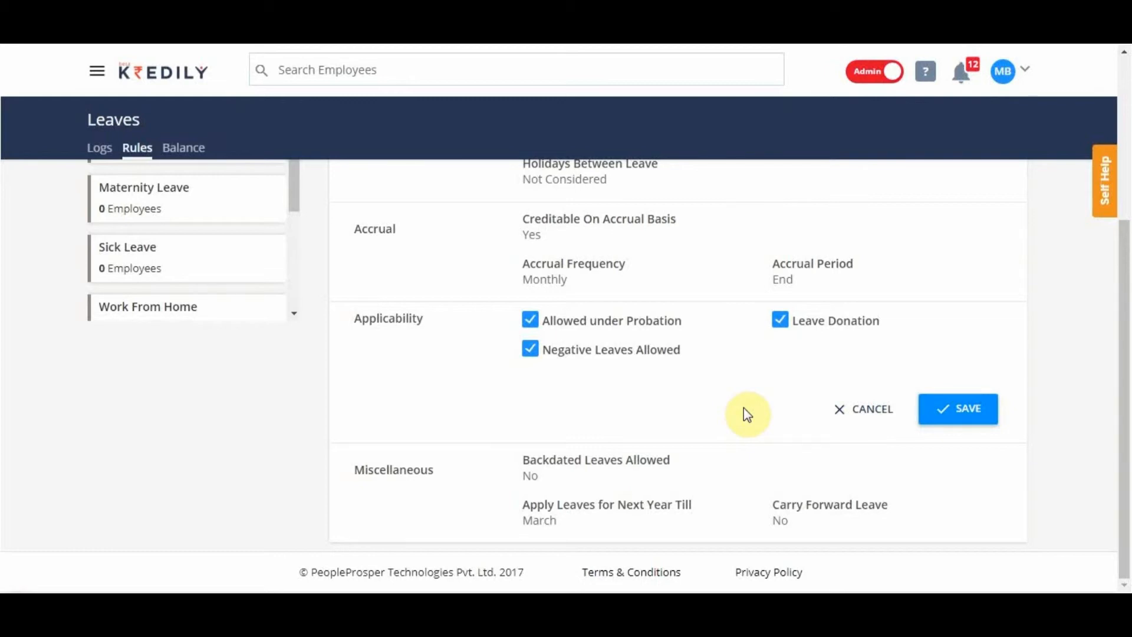
click(938, 415)
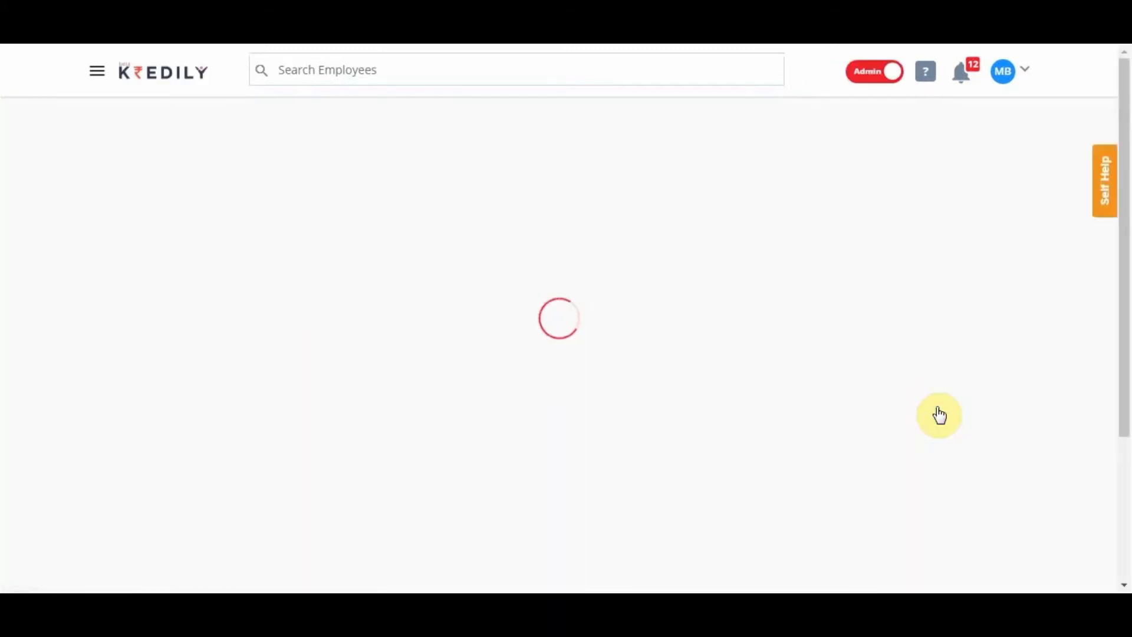
Open the Casual Leave Miscellaneous settings for editing and allow backdated leaves up to 15 days.
mouse_move(1126, 270)
mouse_down()
mouse_move(1124, 405)
mouse_move(1089, 440)
mouse_up()
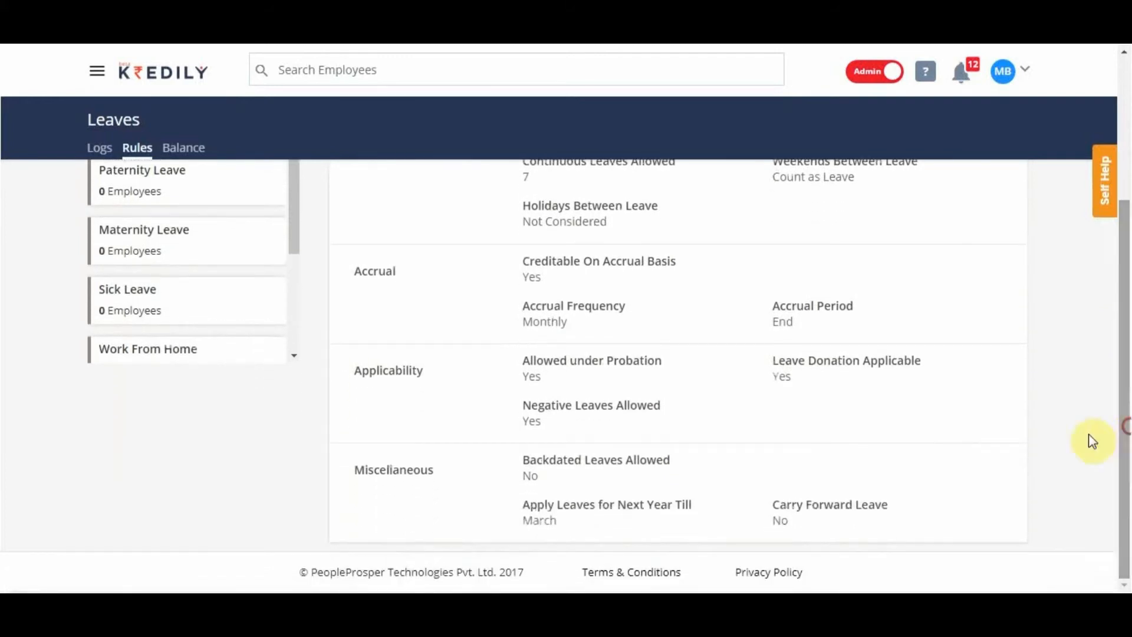
click(1006, 466)
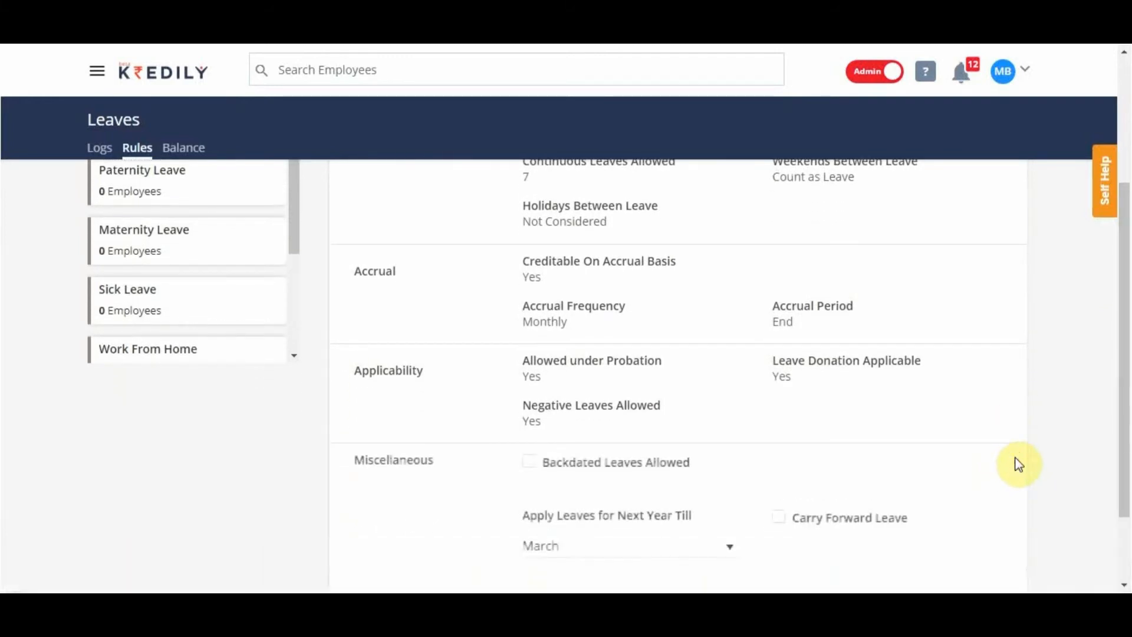
click(533, 465)
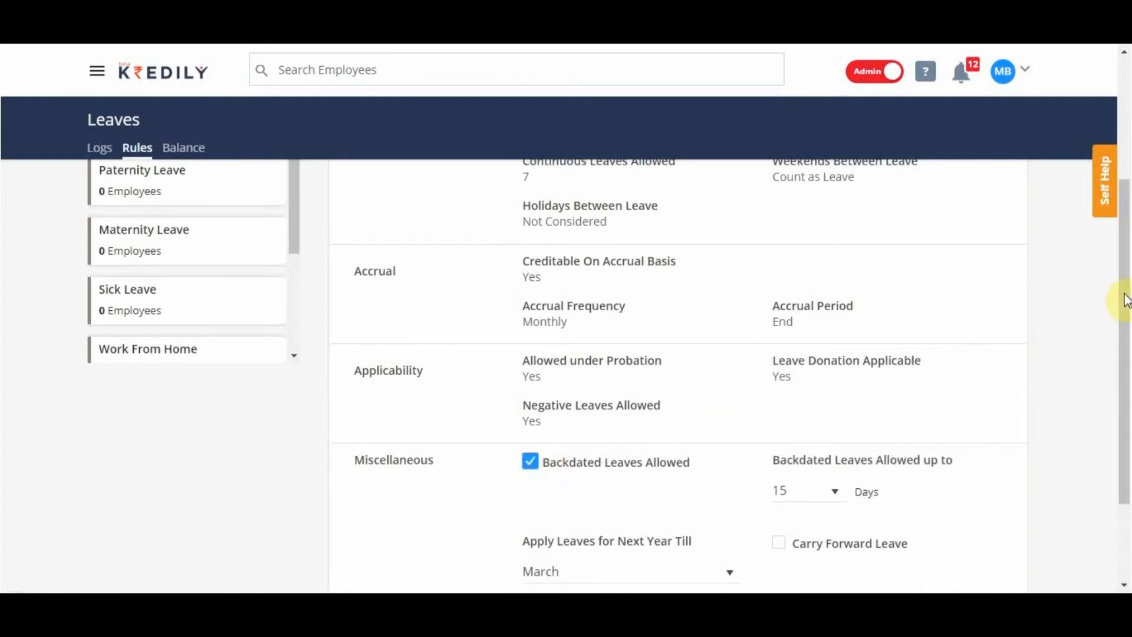
Set Apply Leaves for Next Year Till to April, leave Carry Forward Leave off, and save the Miscellaneous settings.
drag(1127, 278, 1120, 354)
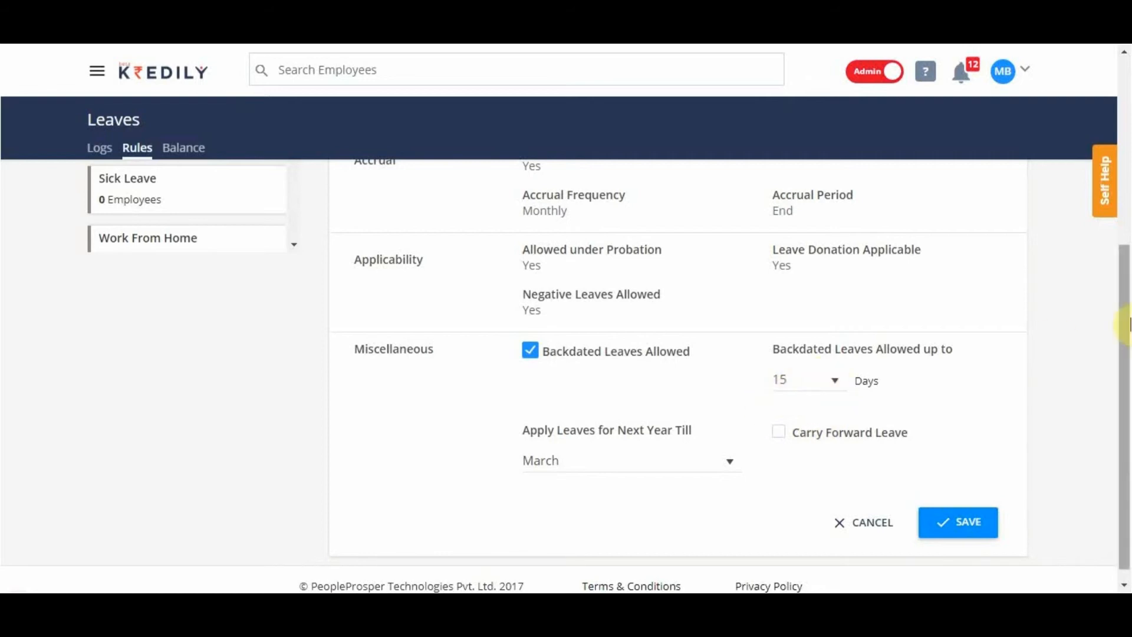
drag(1124, 351, 1125, 390)
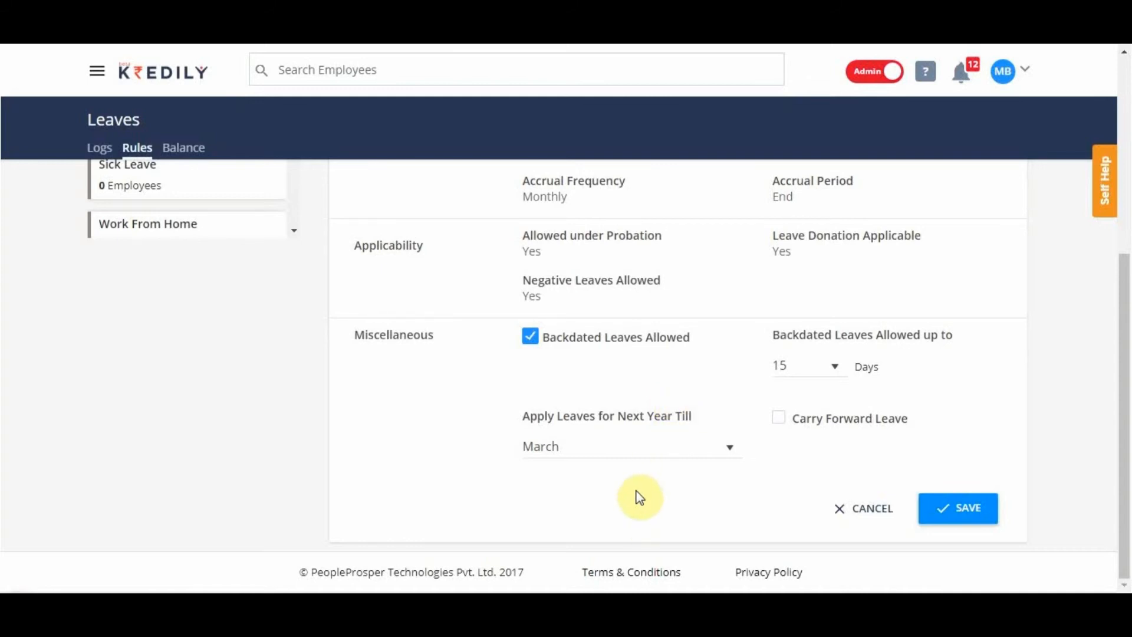
click(630, 454)
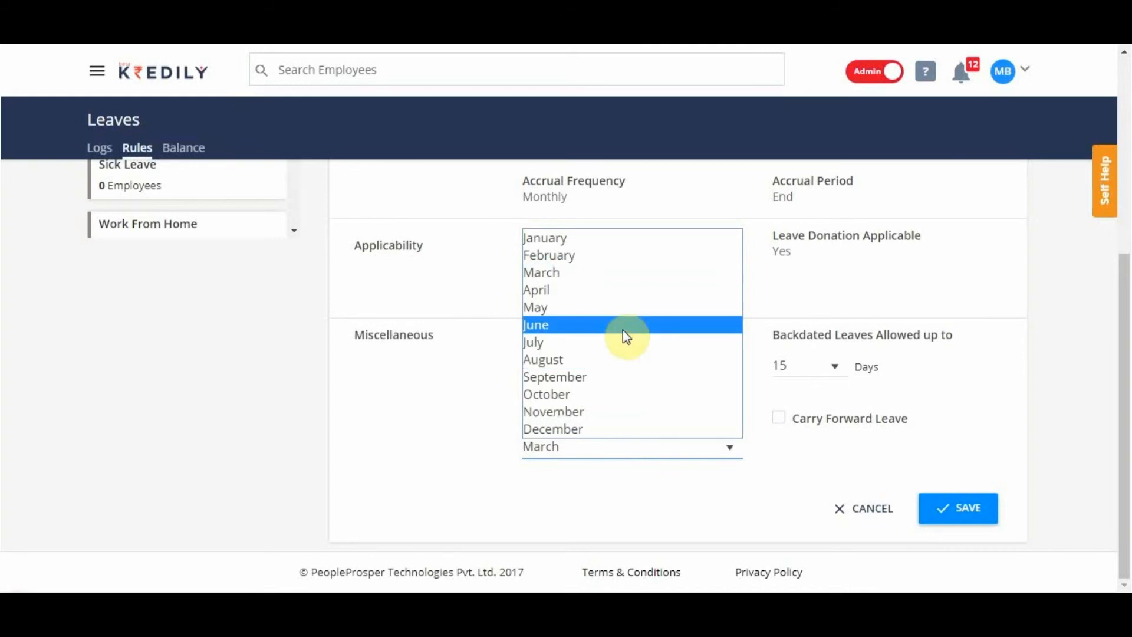
click(600, 295)
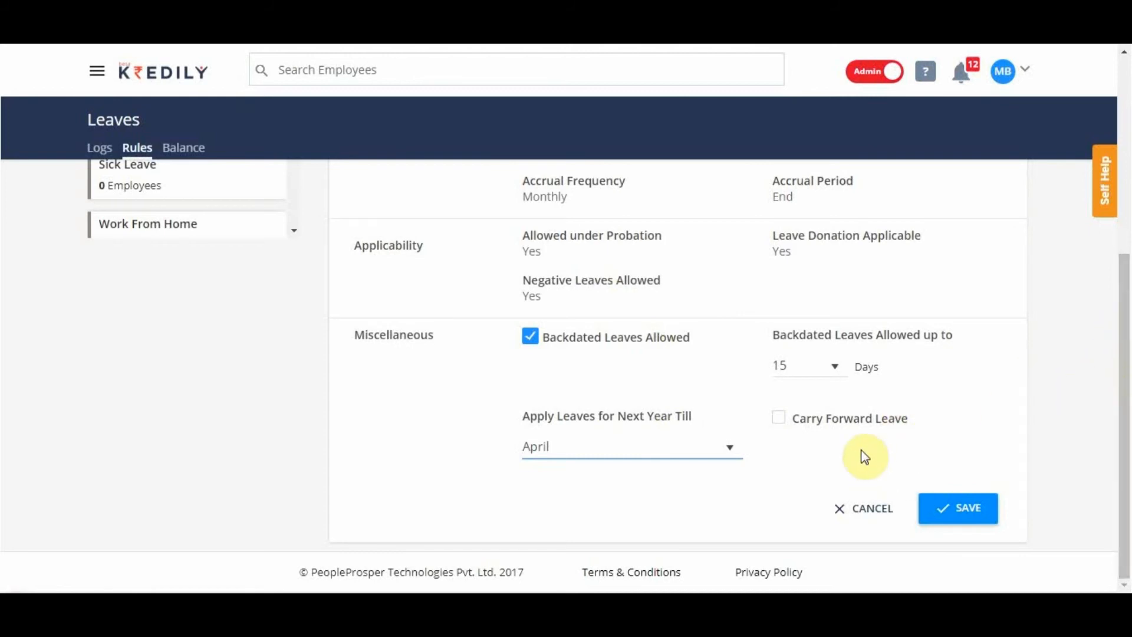
click(864, 426)
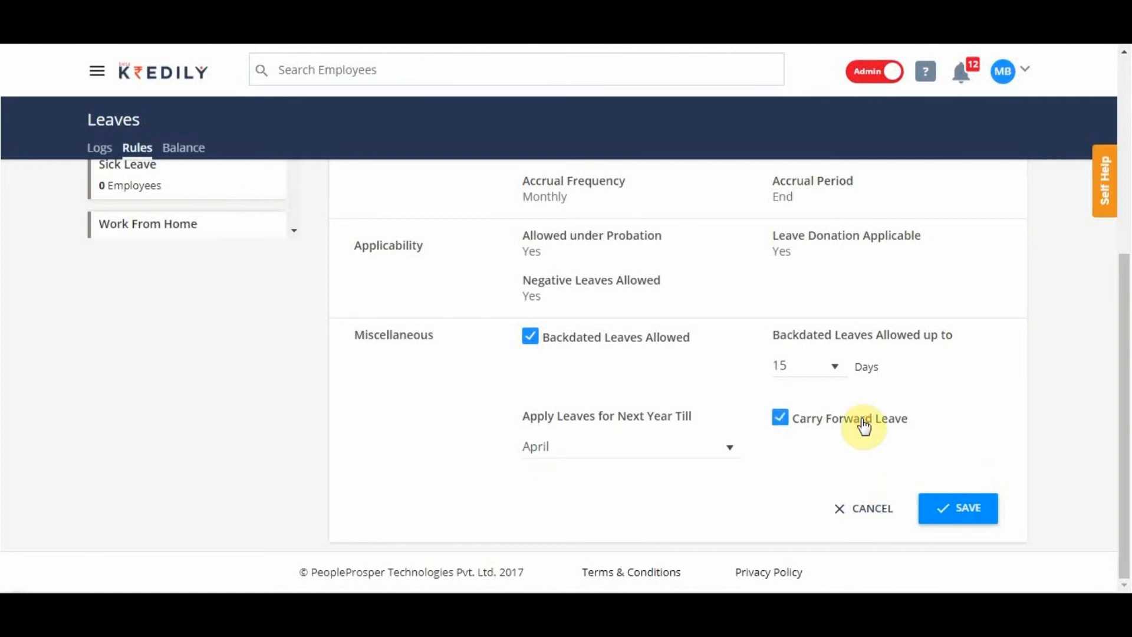
click(865, 425)
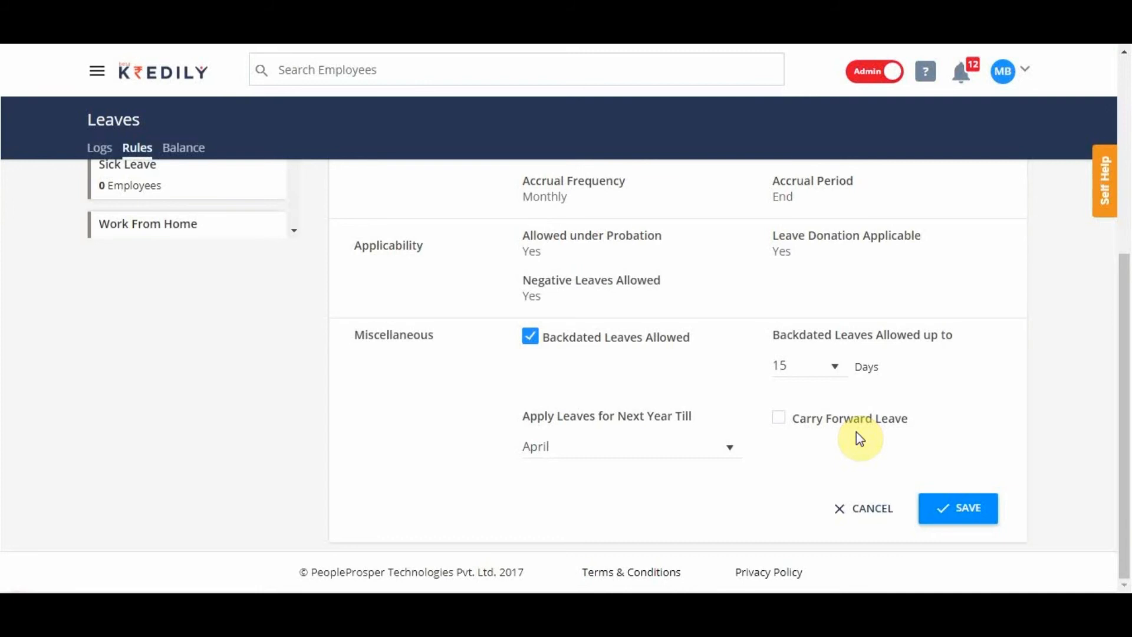
click(961, 509)
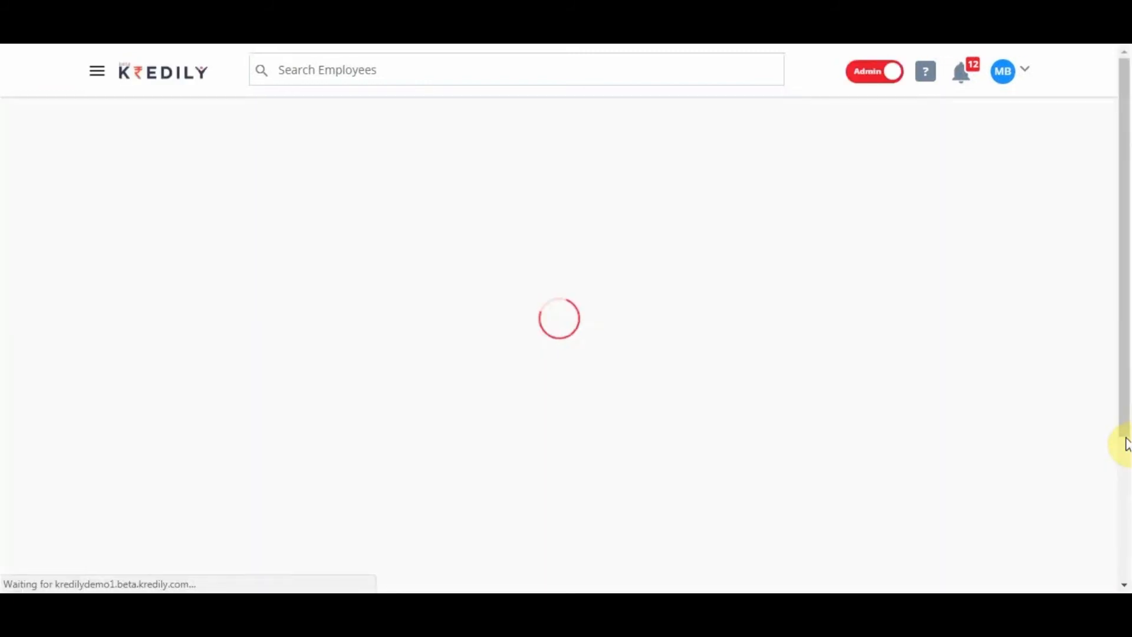
Examine the overviews and specific rule settings of the Paternity, Maternity and Sick Leave rules.
drag(1123, 421, 1123, 521)
click(127, 251)
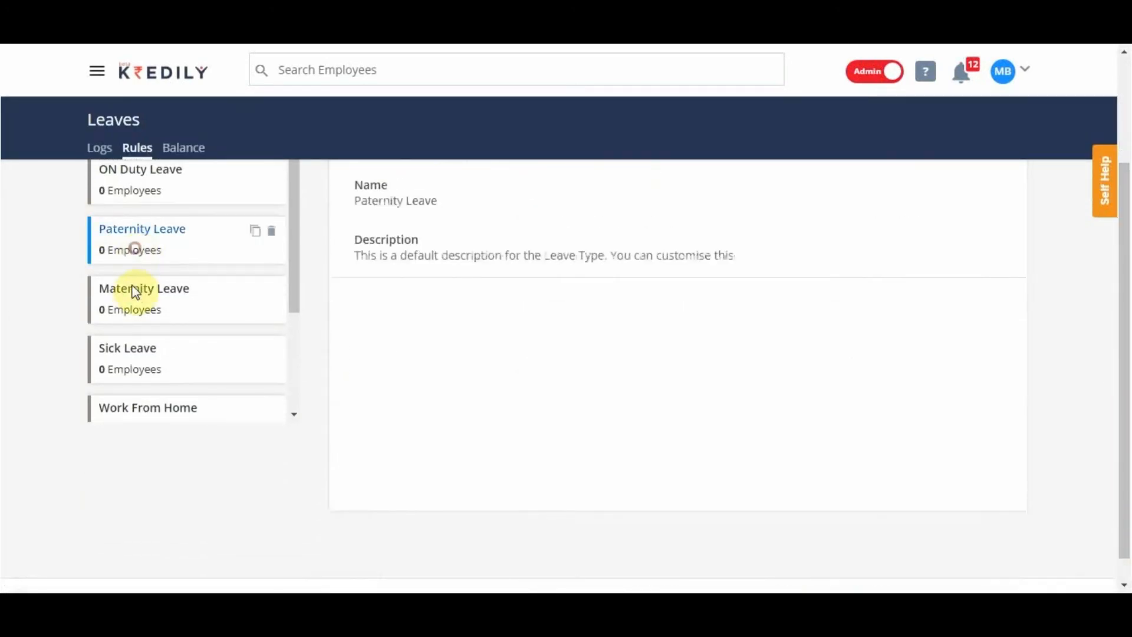
click(135, 298)
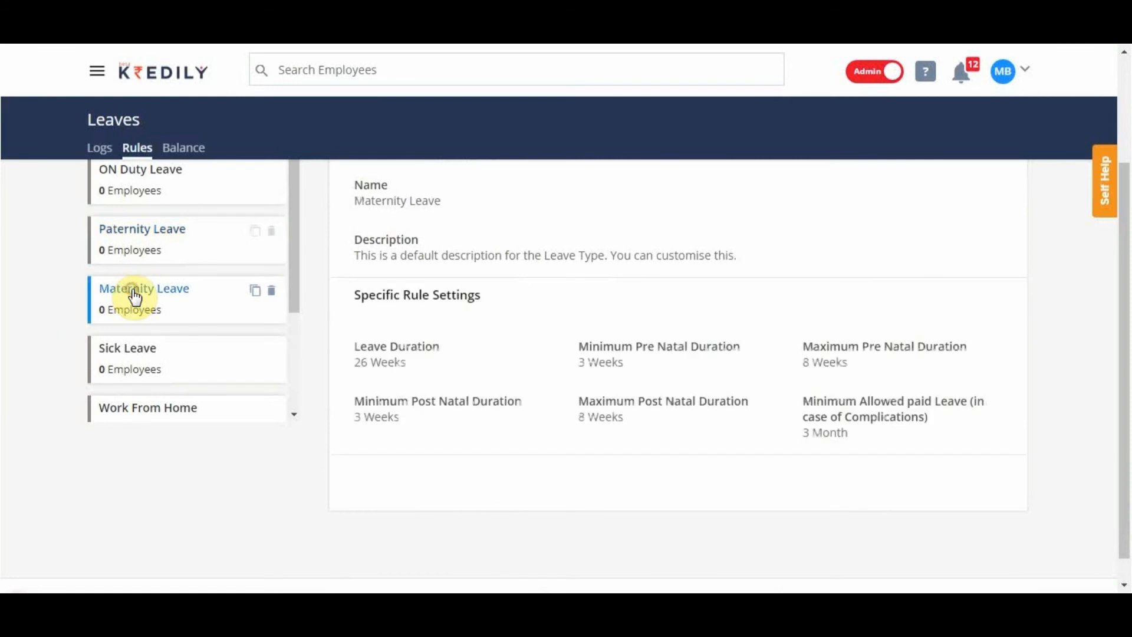
scroll(170, 321, up, 2)
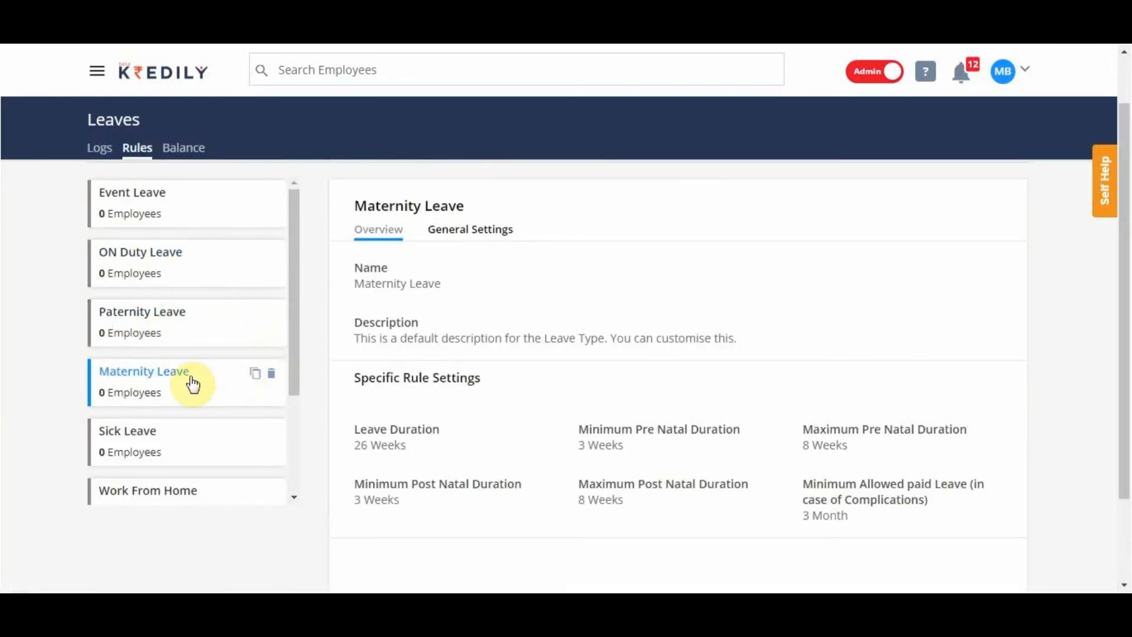
click(167, 441)
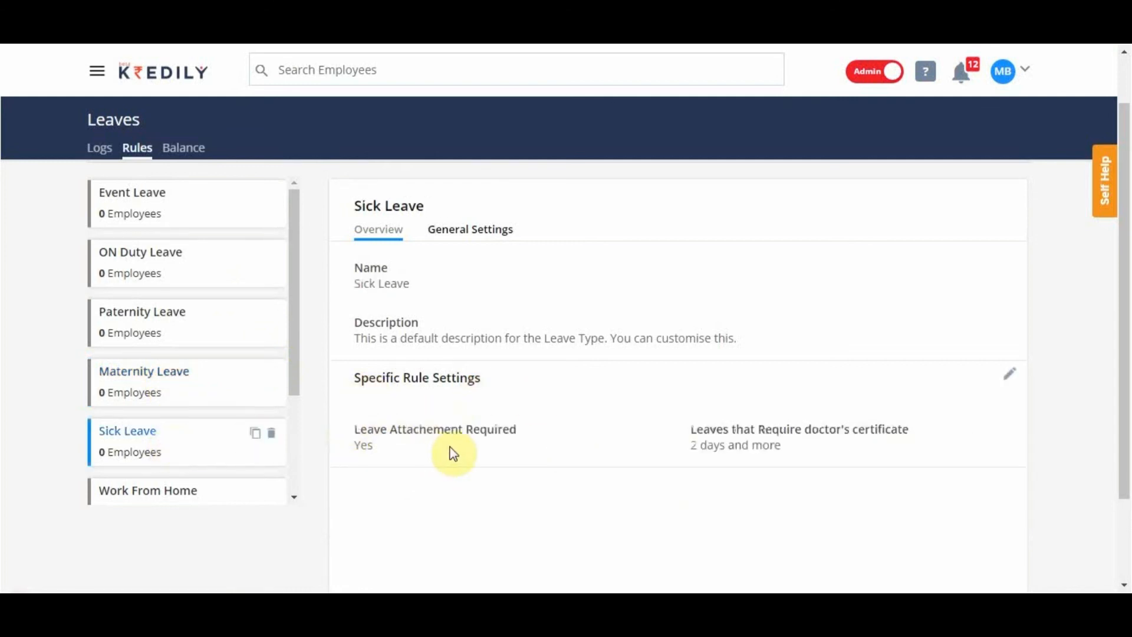
click(124, 380)
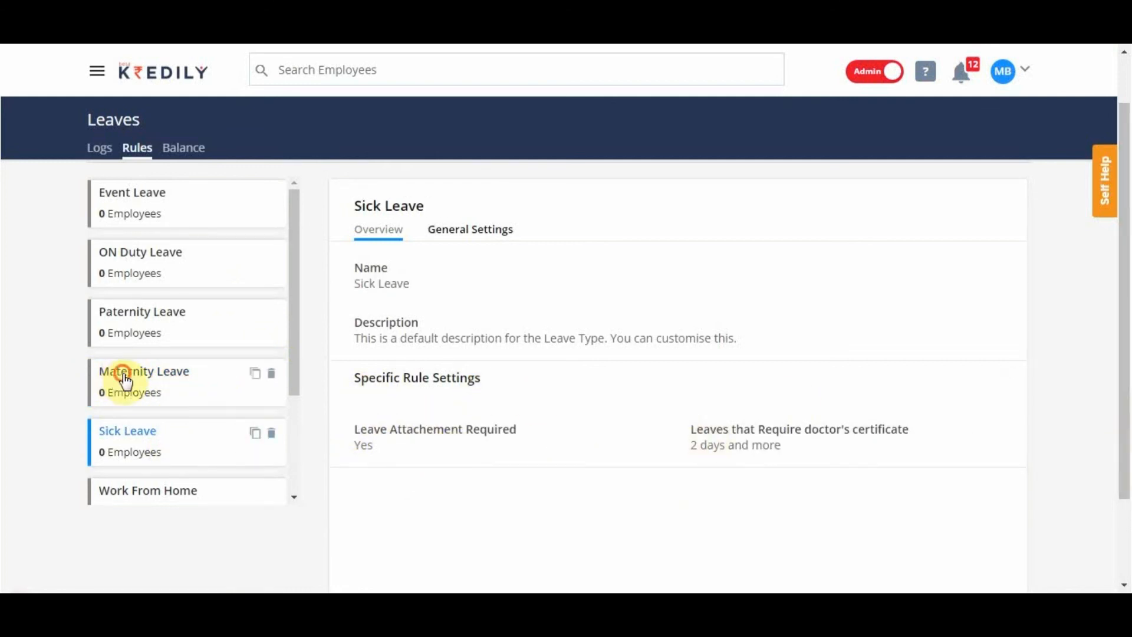